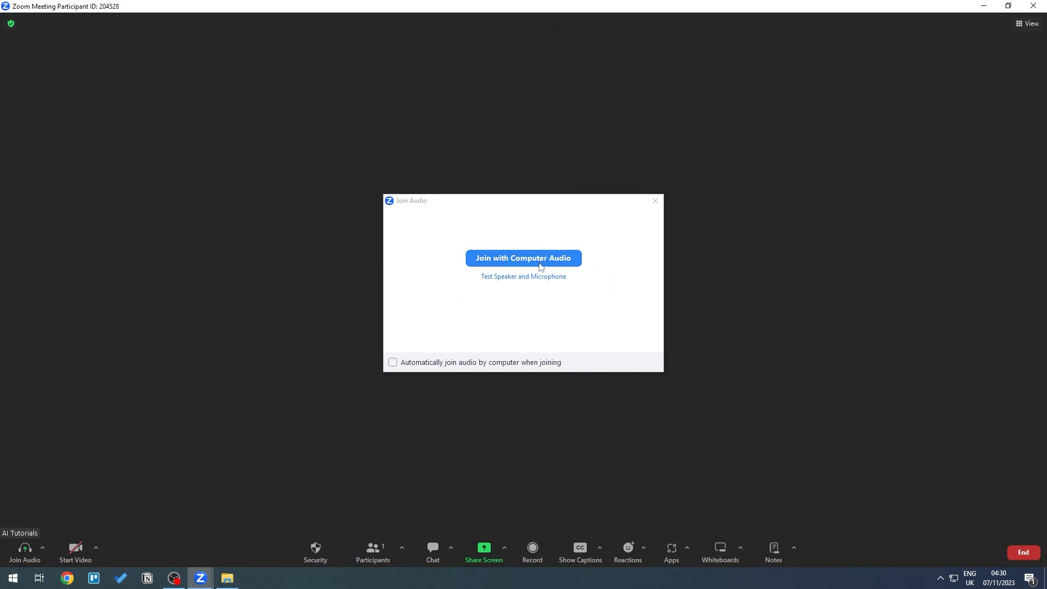
Step: Join the meeting with computer audio and create a new whiteboard in Collaborating mode, dismissing the tools introduction
{"action": "left_click", "coordinate": [542, 264]}
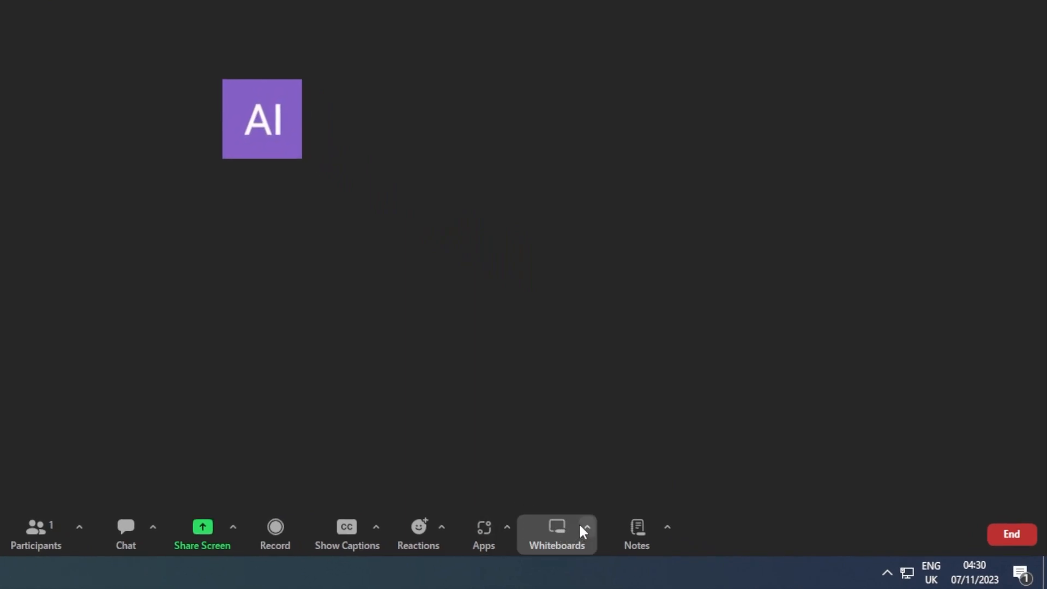
{"action": "left_click", "coordinate": [555, 547]}
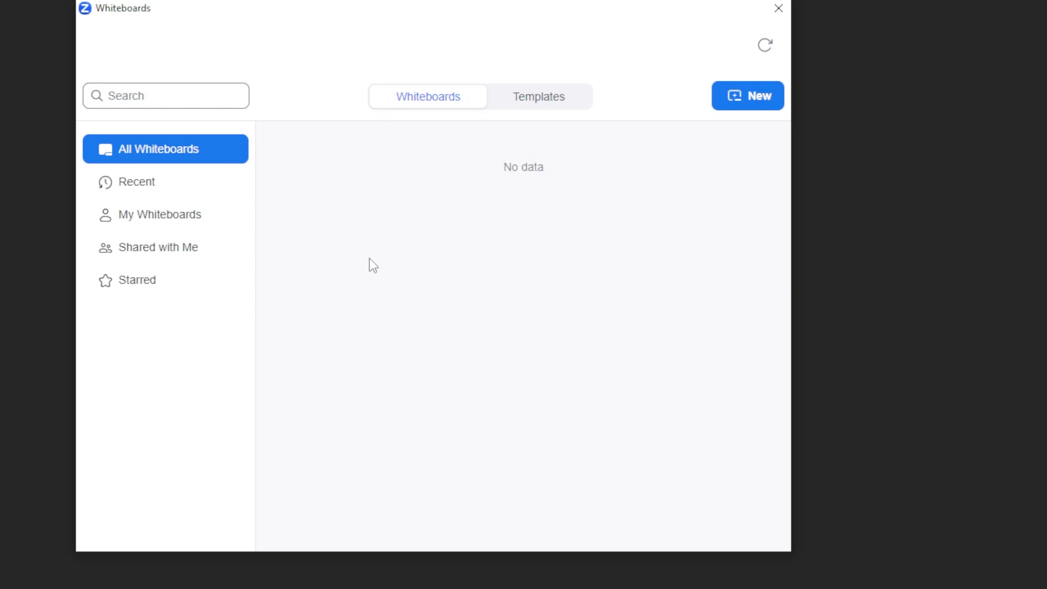
{"action": "left_click", "coordinate": [748, 104]}
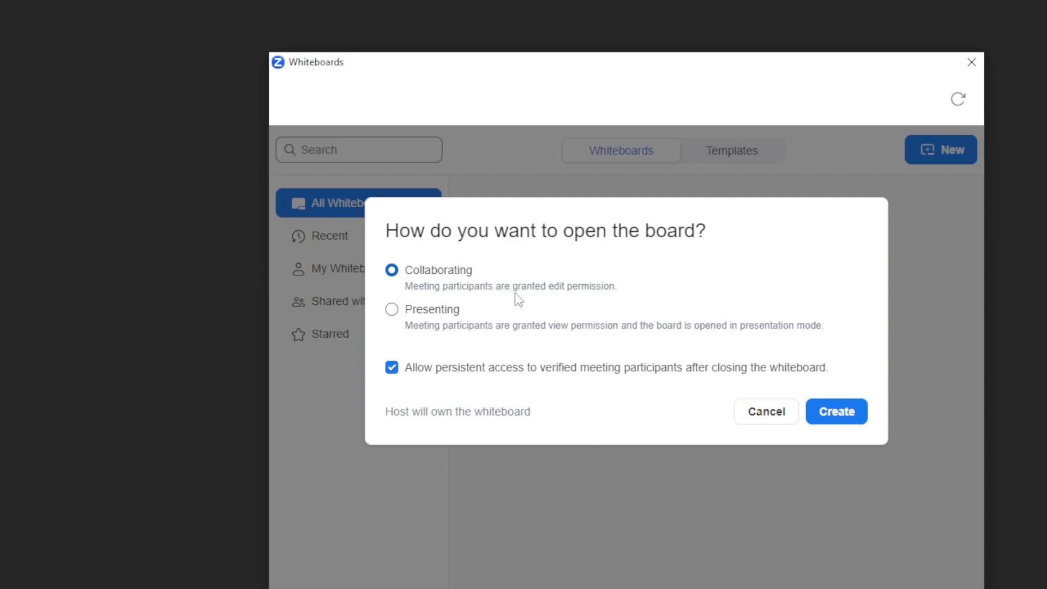
{"action": "left_click", "coordinate": [852, 415]}
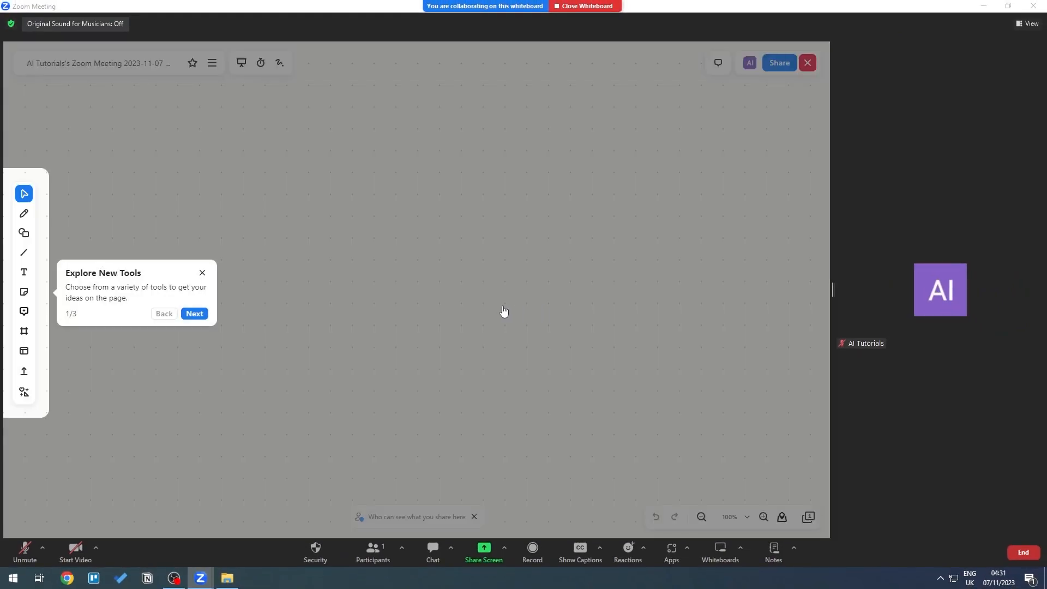
{"action": "left_click", "coordinate": [202, 274]}
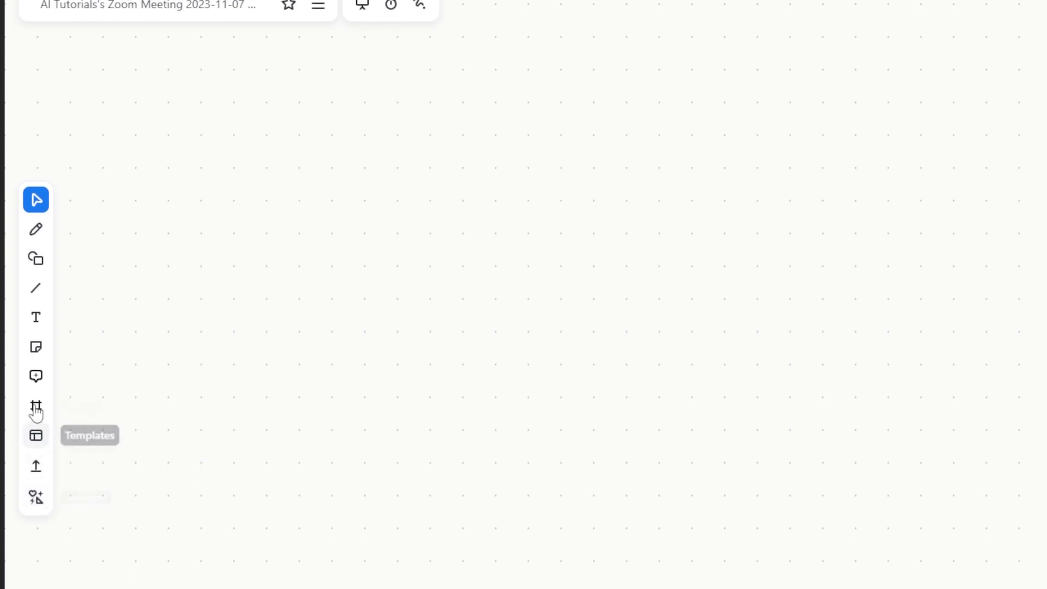
Step: Handwrite "Hello" with the pen on the whiteboard and draw a large rough rectangle beside it
{"action": "left_click", "coordinate": [42, 234]}
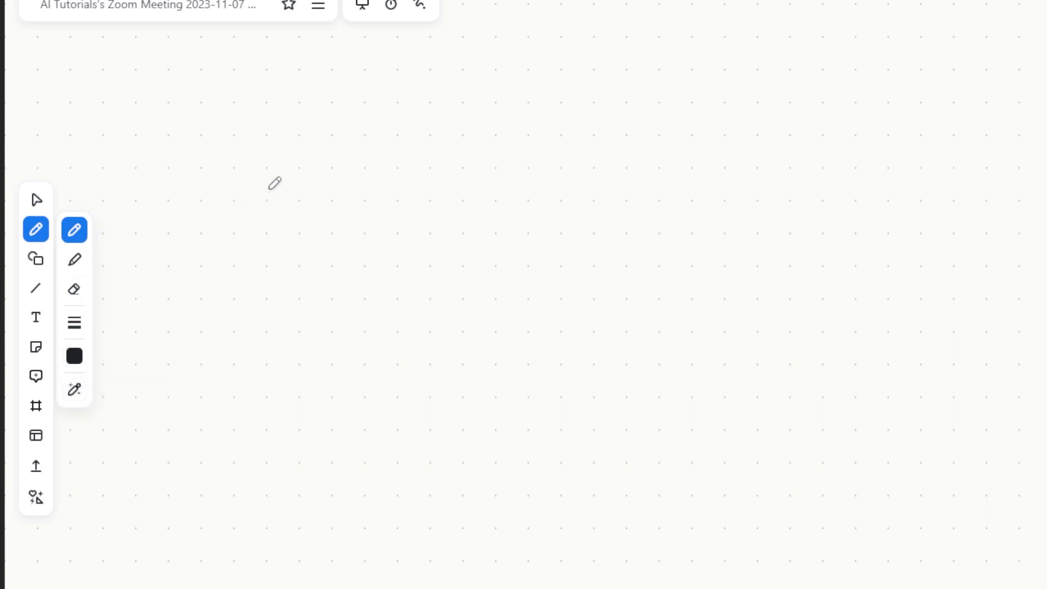
{"action": "left_click_drag", "start_coordinate": [271, 160], "coordinate": [262, 240]}
{"action": "mouse_move", "coordinate": [260, 202]}
{"action": "left_mouse_down"}
{"action": "mouse_move", "coordinate": [285, 229]}
{"action": "mouse_move", "coordinate": [352, 181]}
{"action": "mouse_move", "coordinate": [368, 217]}
{"action": "mouse_move", "coordinate": [383, 204]}
{"action": "left_mouse_up"}
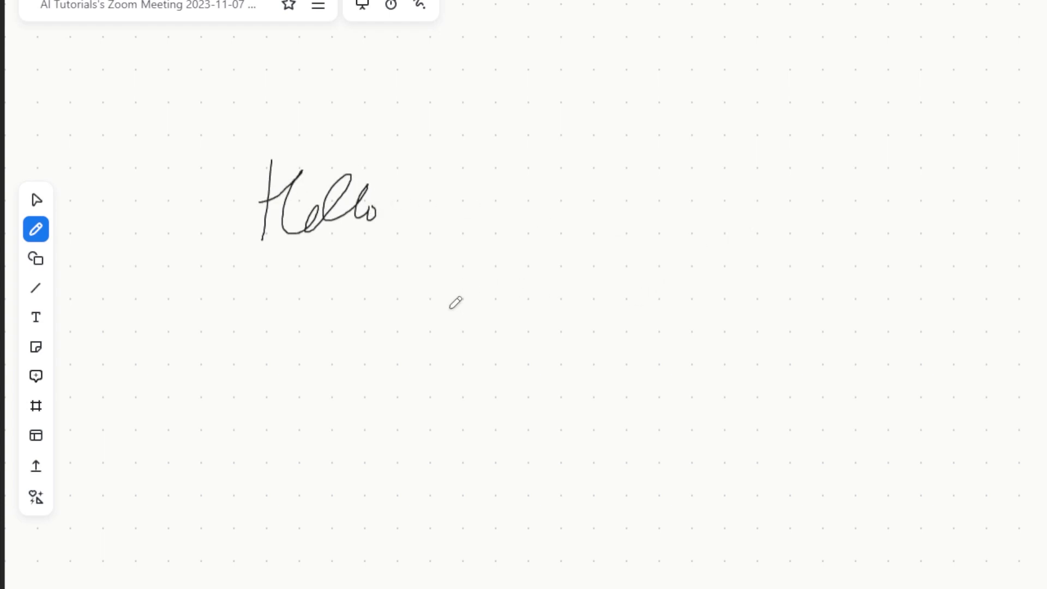
{"action": "mouse_move", "coordinate": [465, 176]}
{"action": "left_mouse_down"}
{"action": "mouse_move", "coordinate": [858, 259]}
{"action": "mouse_move", "coordinate": [537, 385]}
{"action": "mouse_move", "coordinate": [445, 323]}
{"action": "mouse_move", "coordinate": [473, 174]}
{"action": "left_mouse_up"}
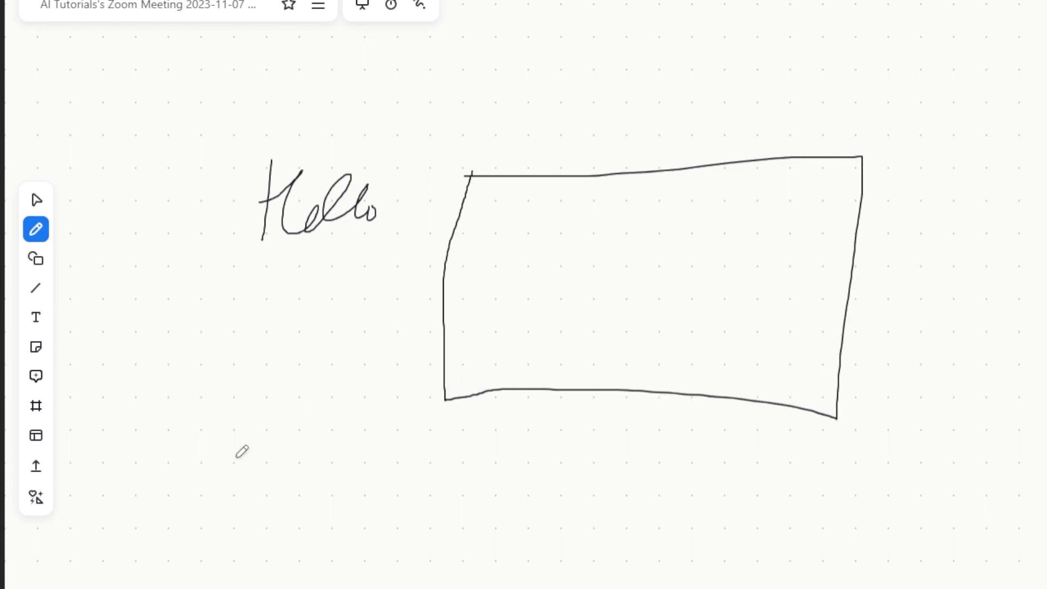
Step: Add a yellow sticky note reading "Plan" inside the left part of the hand-drawn rectangle
{"action": "left_click", "coordinate": [36, 348]}
{"action": "left_click", "coordinate": [82, 354]}
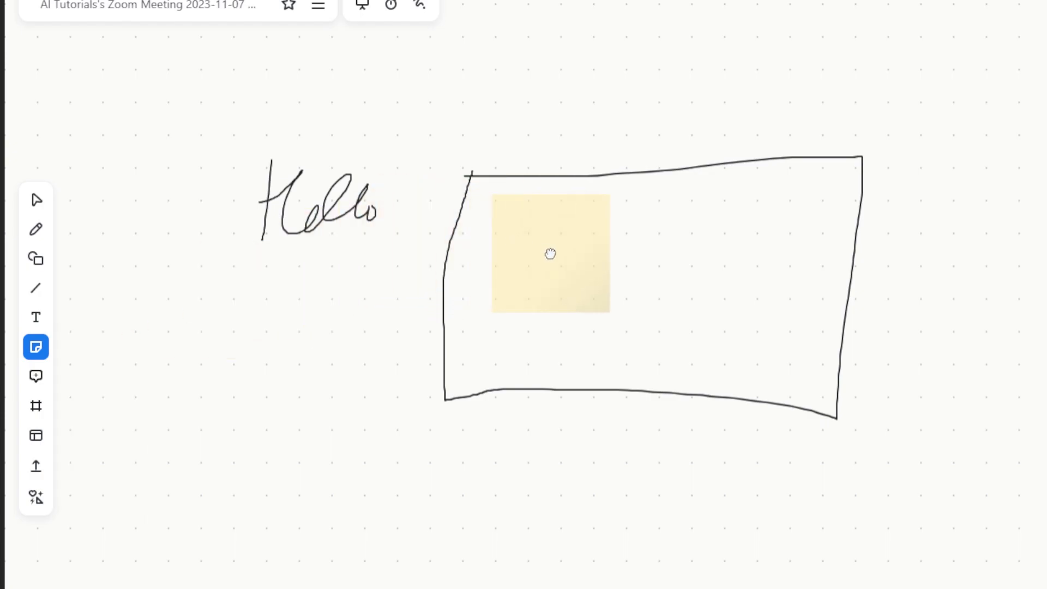
{"action": "left_click", "coordinate": [550, 252]}
{"action": "type", "text": "Plane"}
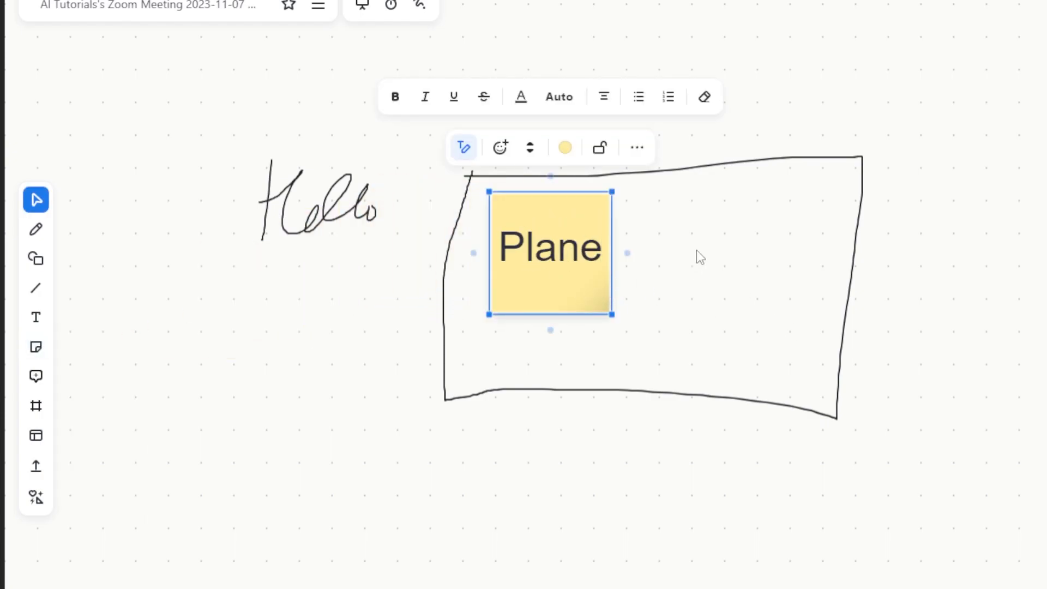
{"action": "key", "text": "BackSpace"}
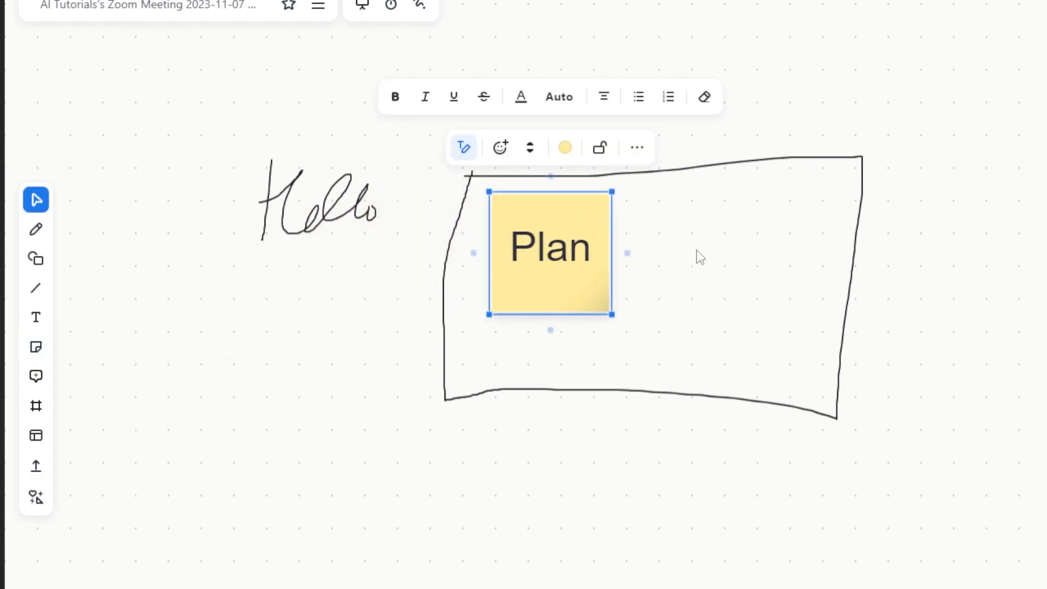
{"action": "mouse_move", "coordinate": [554, 293]}
{"action": "left_mouse_down"}
{"action": "mouse_move", "coordinate": [571, 292]}
{"action": "mouse_move", "coordinate": [575, 278]}
{"action": "mouse_move", "coordinate": [545, 285]}
{"action": "left_mouse_up"}
Step: Add an orange sticky note reading "Itineraries" inside the rectangle, roughly level with the Plan note
{"action": "left_click", "coordinate": [36, 347]}
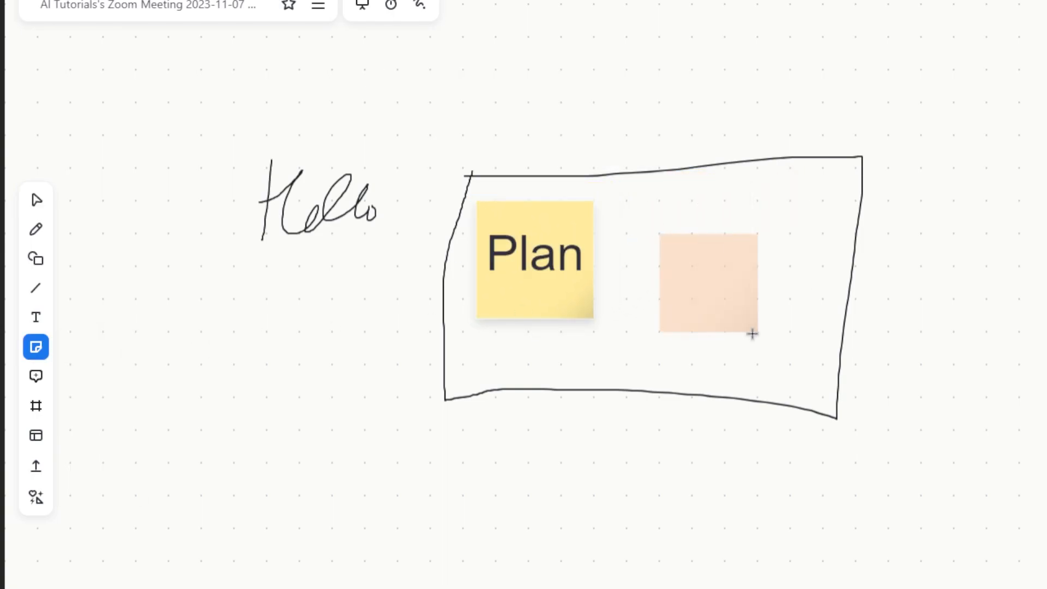
{"action": "left_click", "coordinate": [742, 321]}
{"action": "type", "text": "Itinerary"}
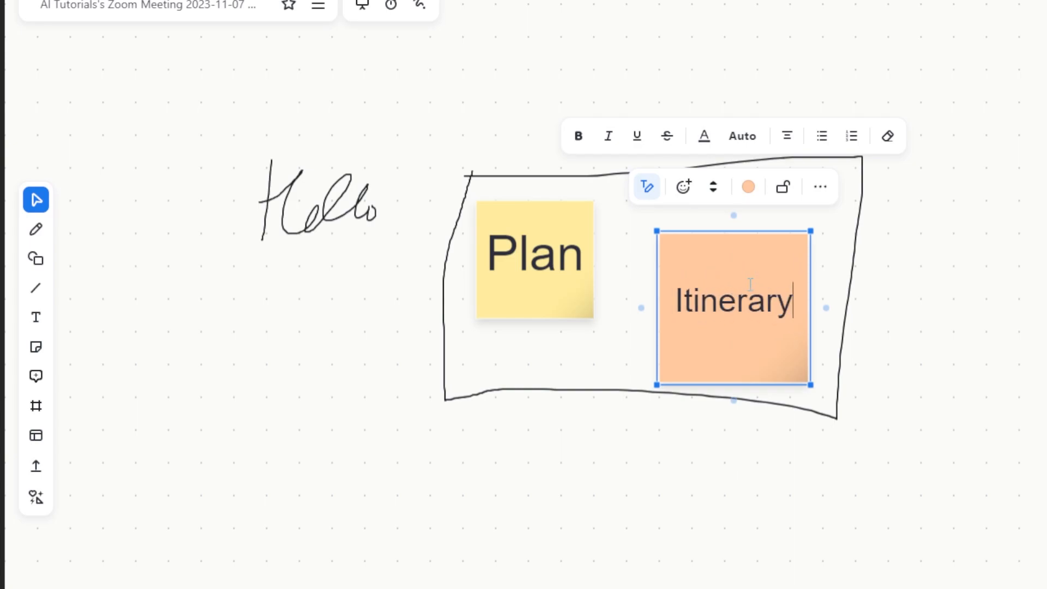
{"action": "key", "text": "BackSpace"}
{"action": "type", "text": "ies"}
{"action": "left_click_drag", "start_coordinate": [774, 379], "coordinate": [769, 339]}
{"action": "left_click", "coordinate": [470, 525]}
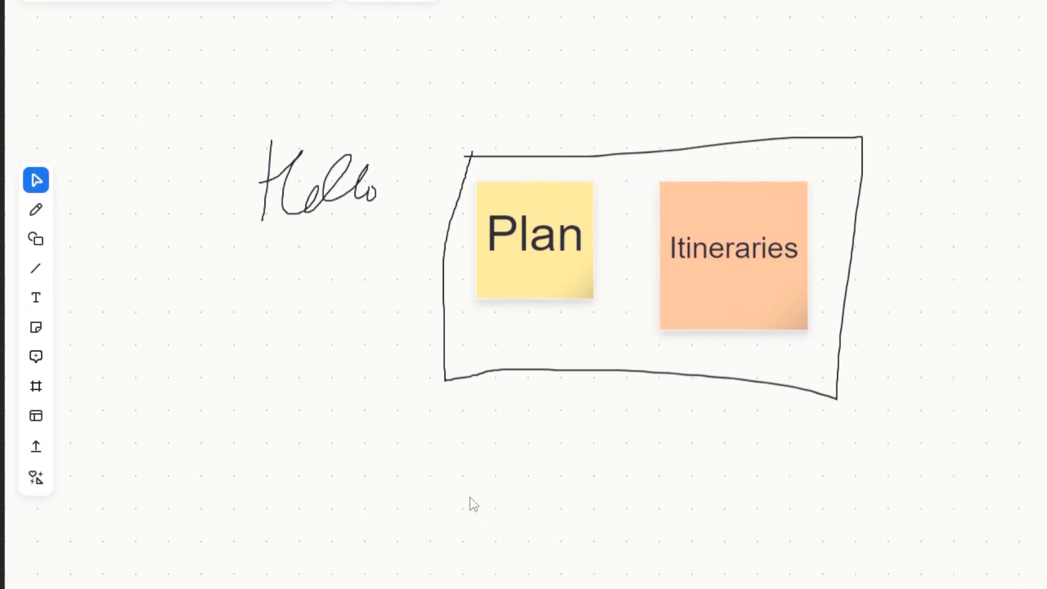
Step: Nudge the "ello" stroke of the handwritten Hello slightly to the right and deselect it
{"action": "left_click", "coordinate": [332, 173]}
{"action": "left_click", "coordinate": [360, 301]}
{"action": "left_click_drag", "start_coordinate": [344, 164], "coordinate": [352, 162]}
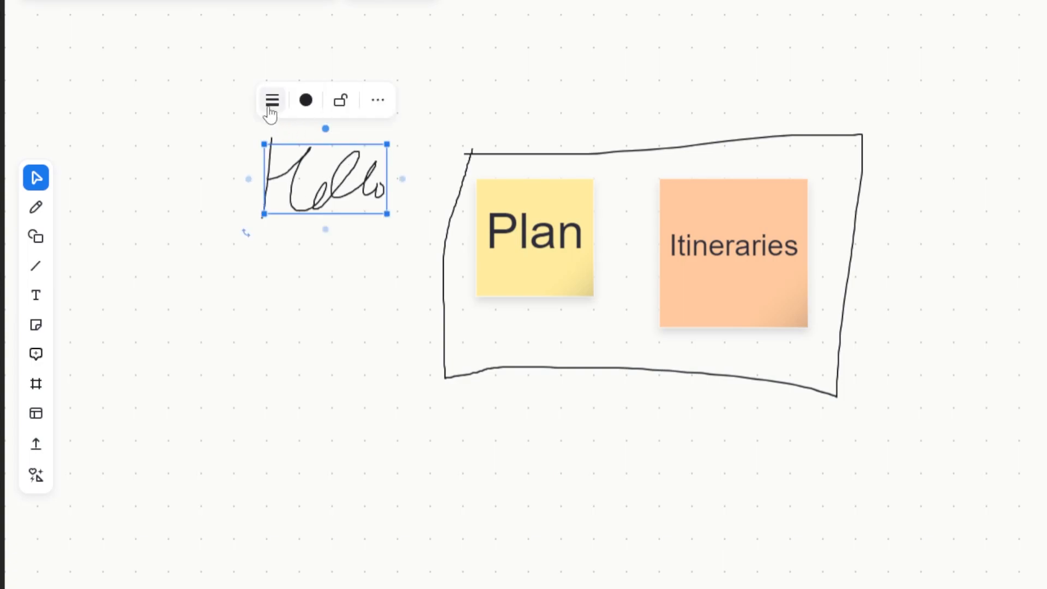
{"action": "left_click", "coordinate": [715, 467]}
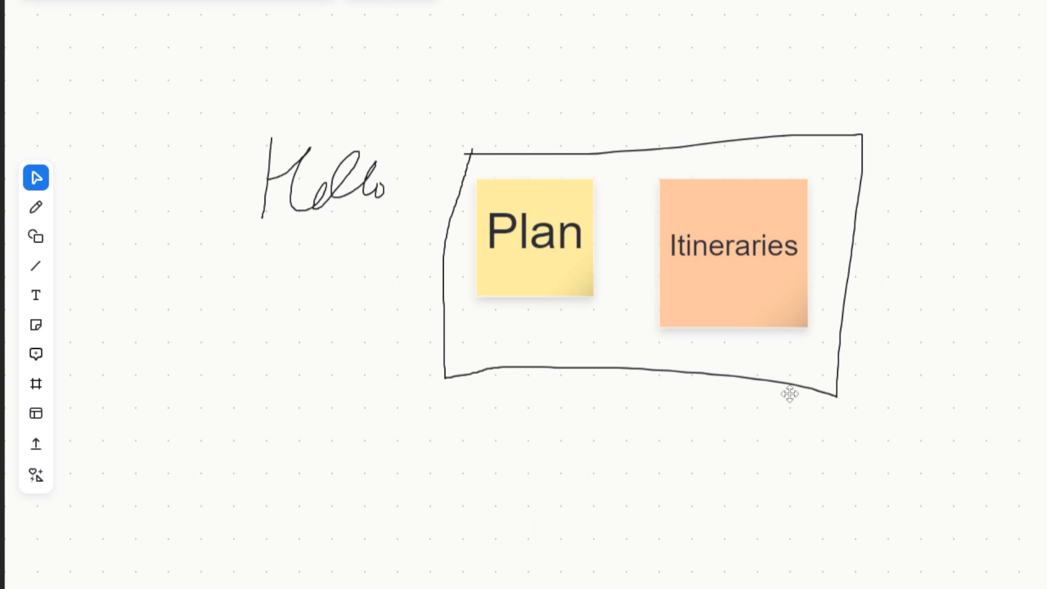
Step: Reduce the line thickness of the "ello" stroke in the handwritten Hello and recolour it light blue
{"action": "left_click", "coordinate": [332, 193]}
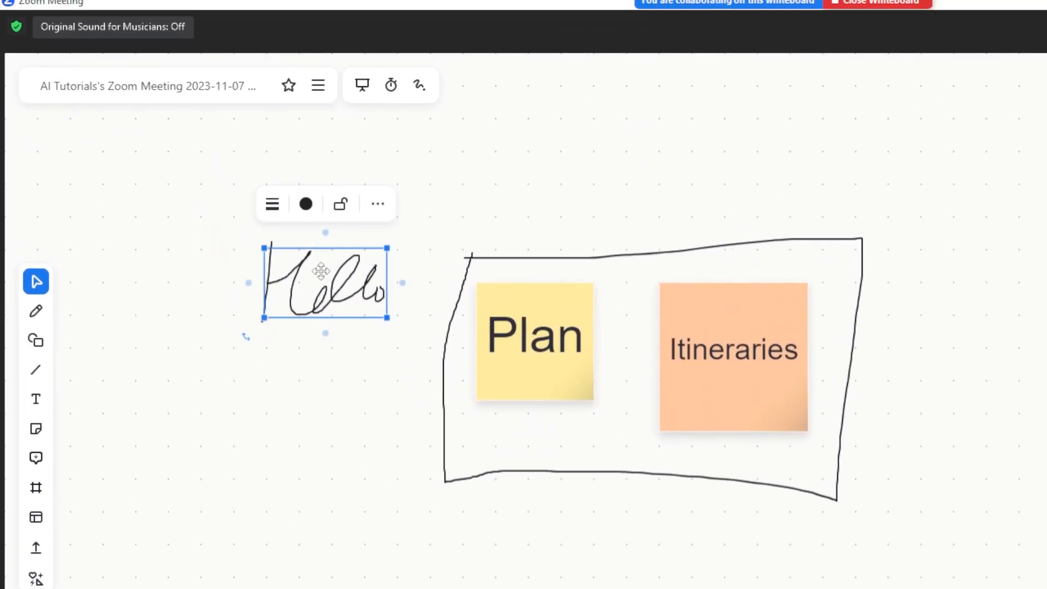
{"action": "left_click", "coordinate": [272, 204]}
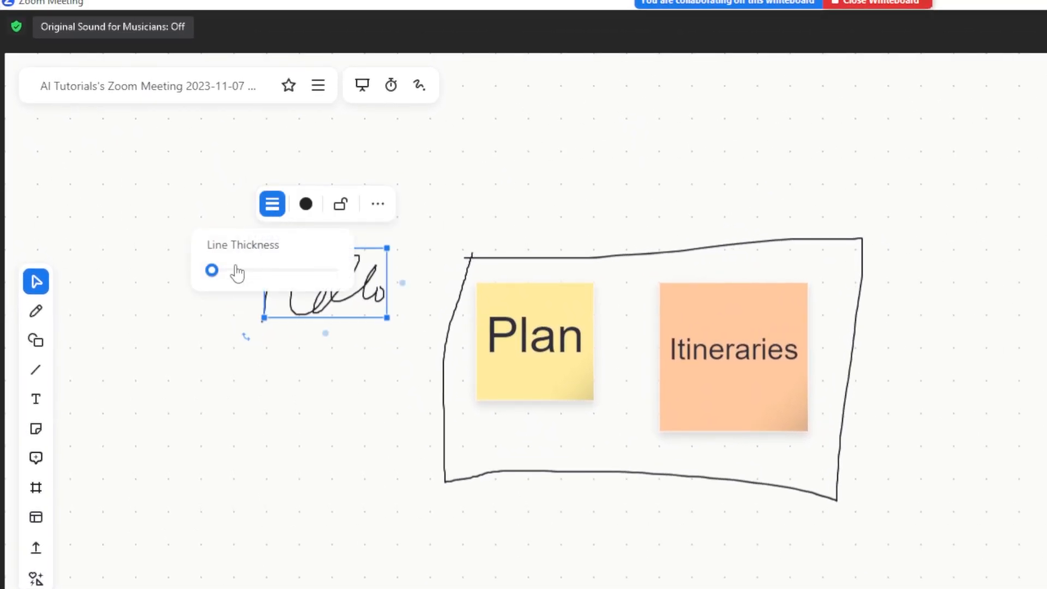
{"action": "mouse_move", "coordinate": [213, 270]}
{"action": "left_mouse_down"}
{"action": "mouse_move", "coordinate": [316, 281]}
{"action": "mouse_move", "coordinate": [159, 274]}
{"action": "left_mouse_up"}
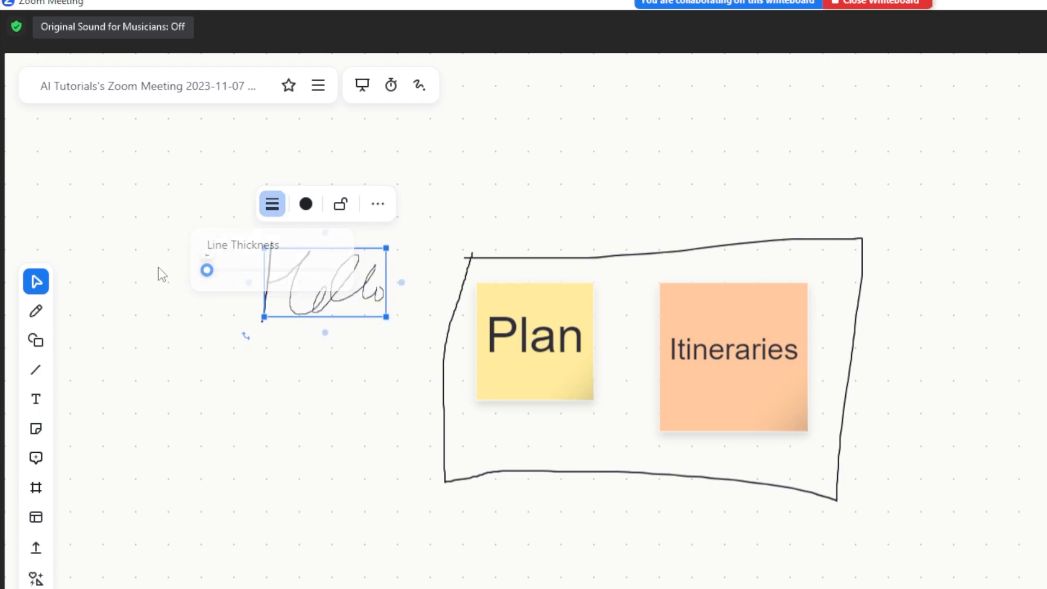
{"action": "left_click", "coordinate": [306, 204]}
{"action": "left_click", "coordinate": [338, 300]}
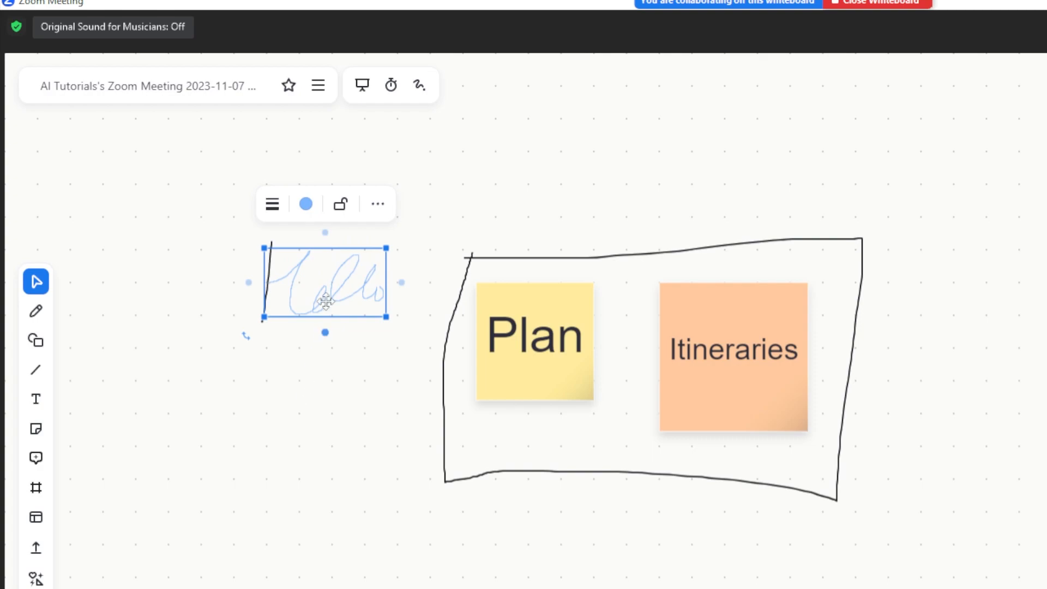
Step: Lock the light blue "ello" stroke, try to move it, and unlock it again
{"action": "left_click", "coordinate": [341, 208]}
{"action": "left_click", "coordinate": [317, 415]}
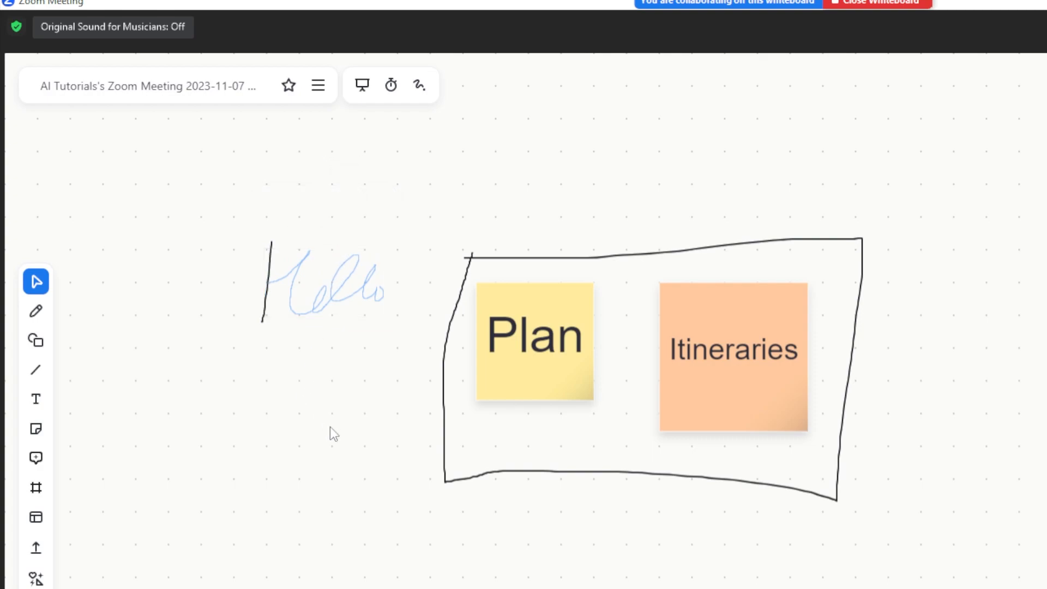
{"action": "left_click", "coordinate": [334, 292]}
{"action": "left_click_drag", "start_coordinate": [334, 293], "coordinate": [159, 389]}
{"action": "left_click", "coordinate": [324, 277]}
{"action": "left_click", "coordinate": [310, 206]}
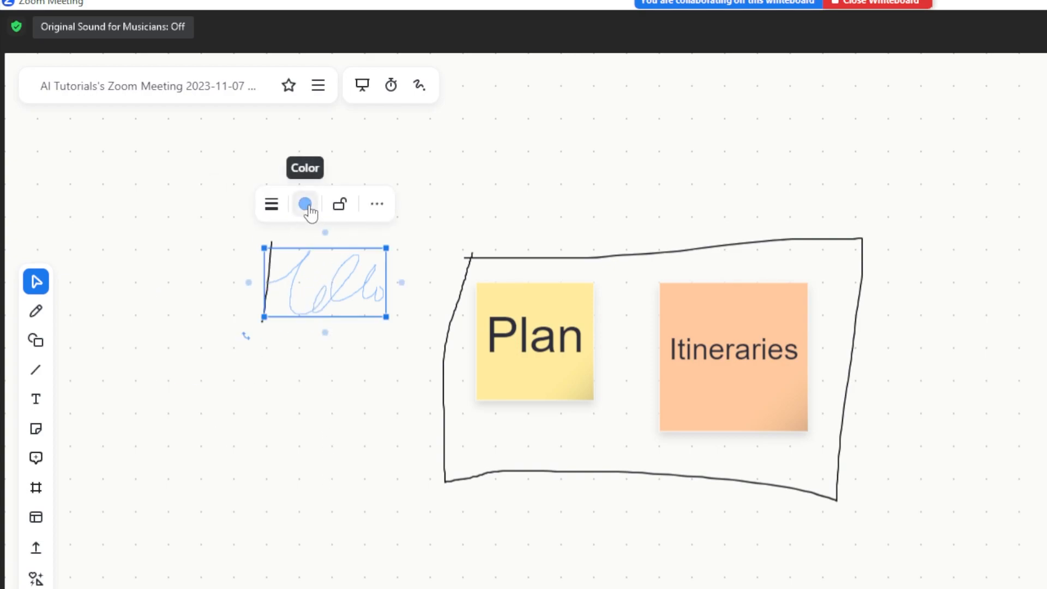
Step: Review the additional object options for the handwriting and the hand-drawn rectangle, including the rectangle's creation and modification info
{"action": "left_click", "coordinate": [377, 207]}
{"action": "left_click", "coordinate": [310, 457]}
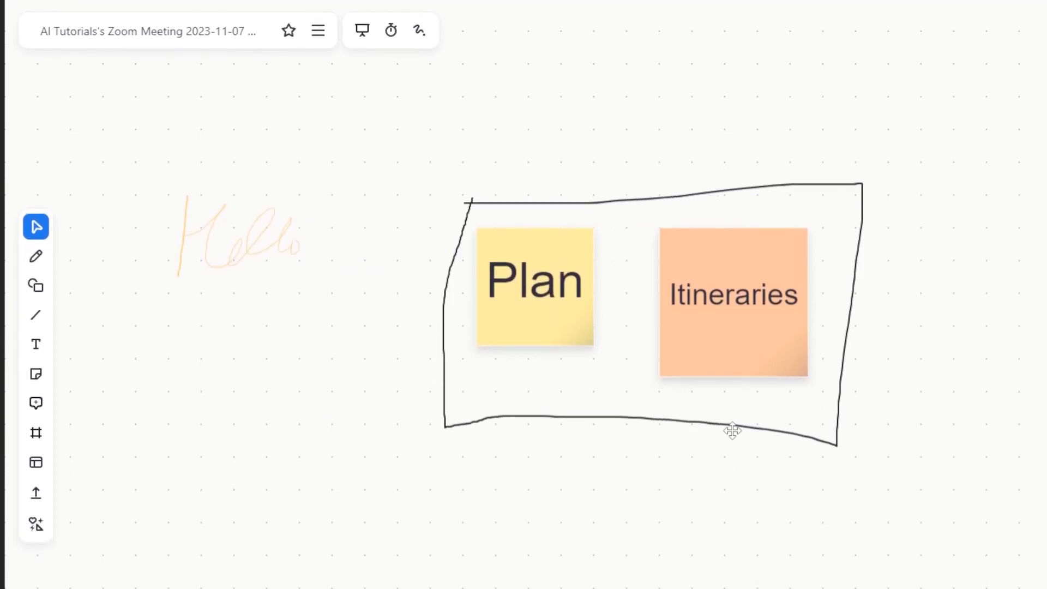
{"action": "left_click", "coordinate": [733, 431]}
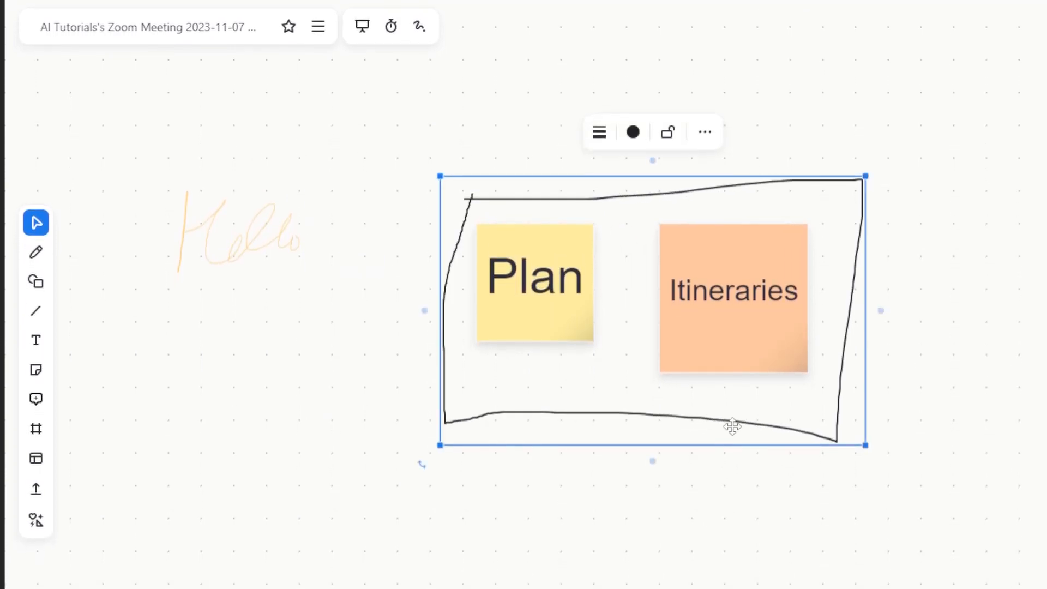
{"action": "left_click", "coordinate": [707, 137]}
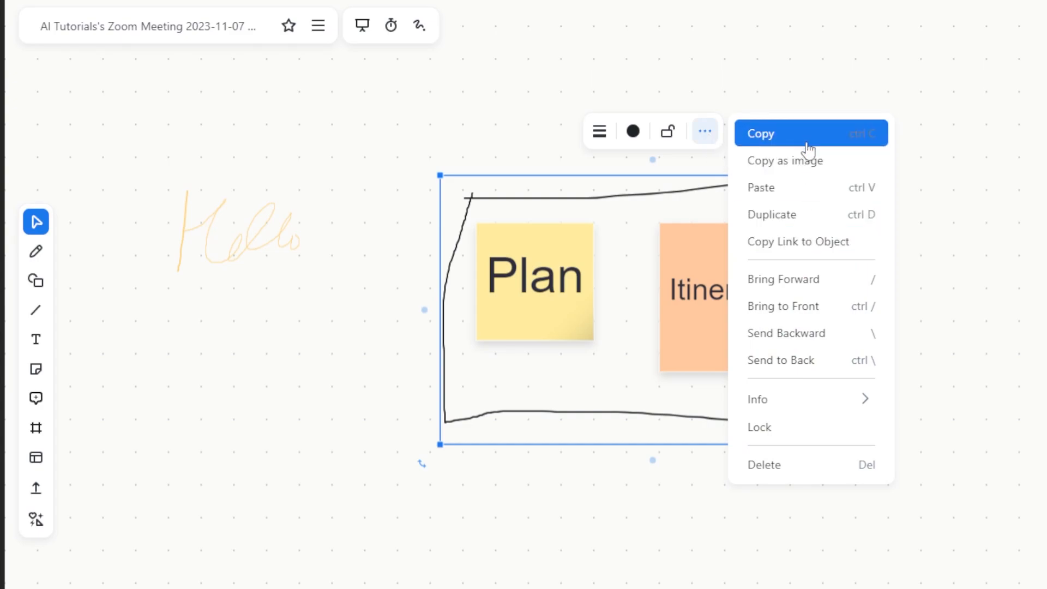
{"action": "mouse_move", "coordinate": [823, 400]}
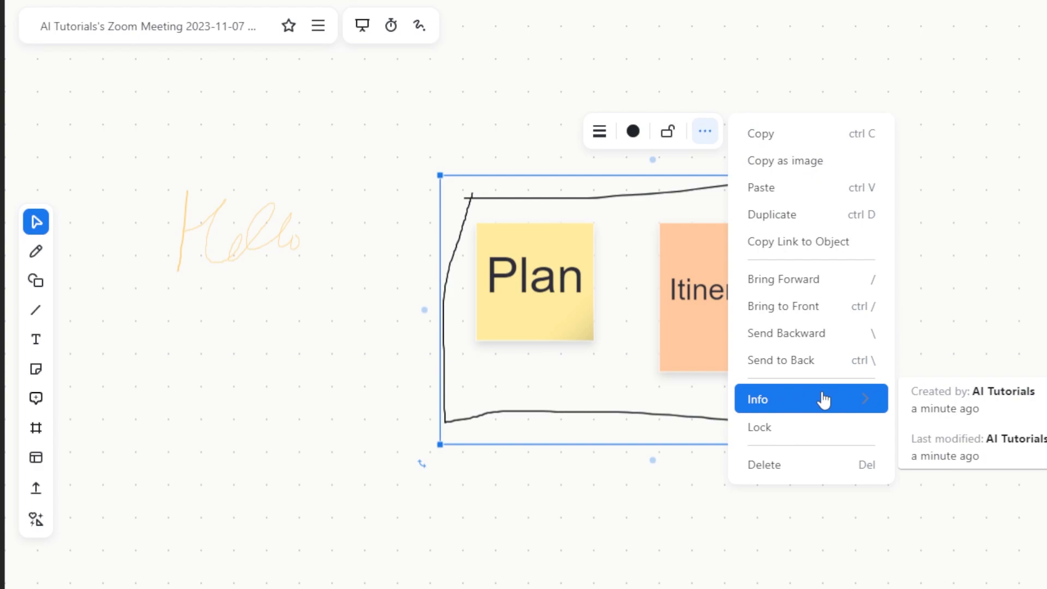
{"action": "left_click", "coordinate": [561, 551]}
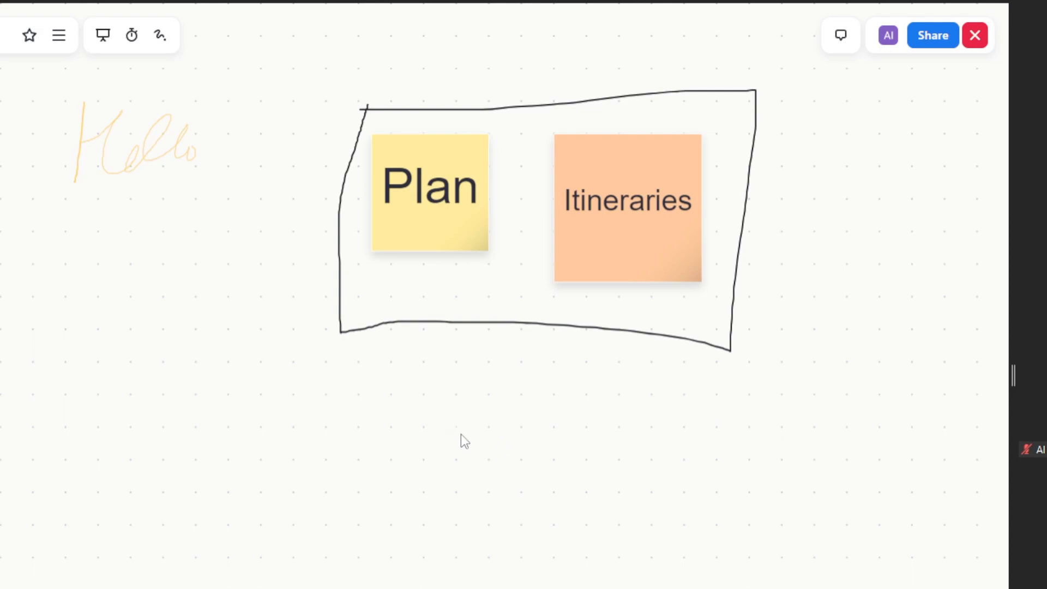
Step: Open the whiteboard's presentation frames and go to frame1
{"action": "mouse_move", "coordinate": [460, 391]}
{"action": "left_mouse_down"}
{"action": "mouse_move", "coordinate": [453, 384]}
{"action": "mouse_move", "coordinate": [358, 437]}
{"action": "mouse_move", "coordinate": [493, 355]}
{"action": "mouse_move", "coordinate": [544, 449]}
{"action": "mouse_move", "coordinate": [198, 442]}
{"action": "left_mouse_up"}
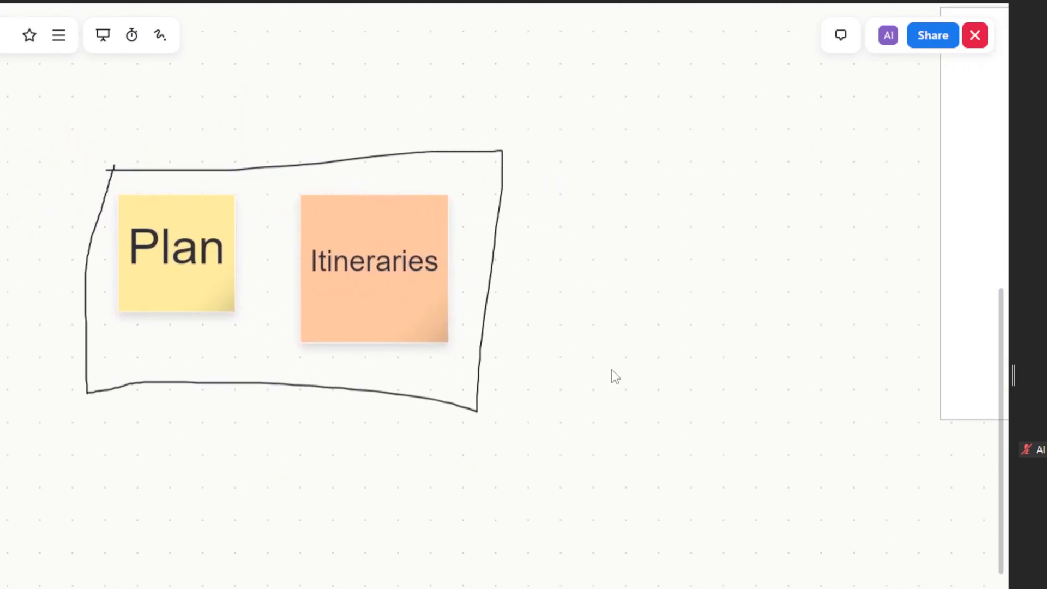
{"action": "left_click_drag", "start_coordinate": [633, 355], "coordinate": [933, 482]}
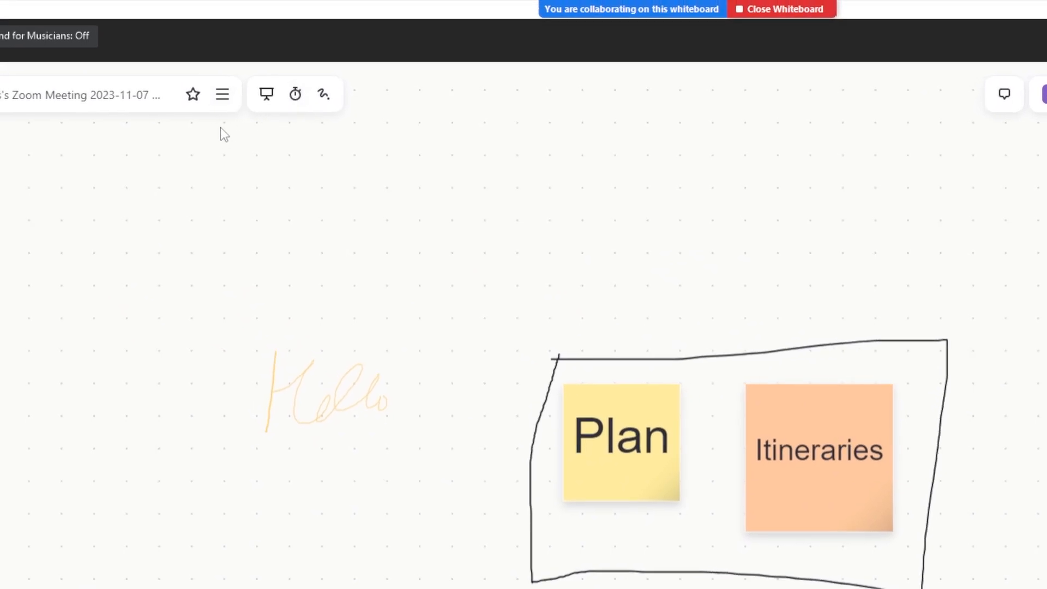
{"action": "left_click", "coordinate": [267, 96]}
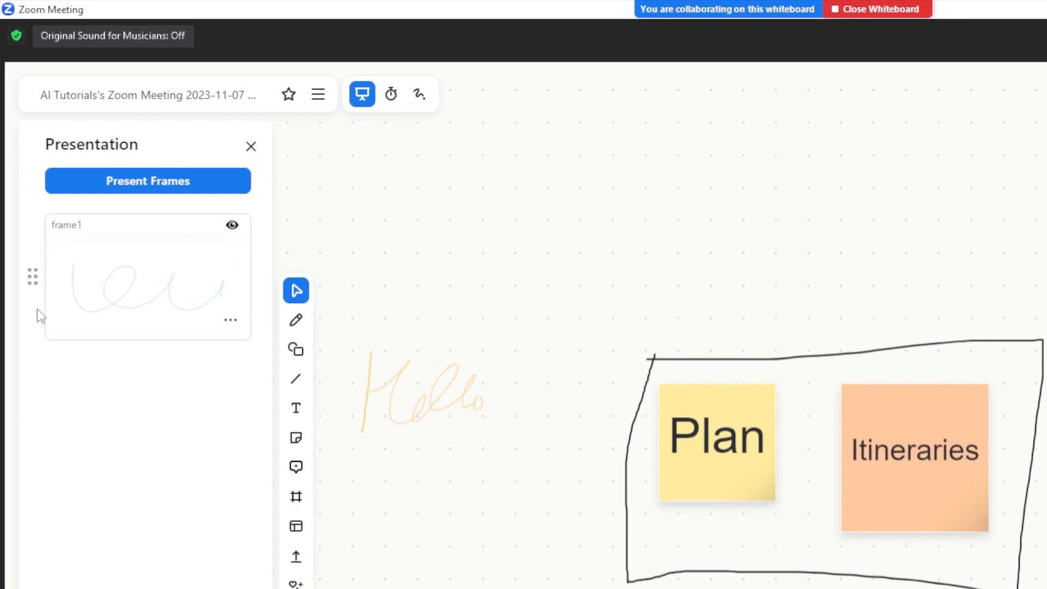
{"action": "left_click", "coordinate": [161, 282]}
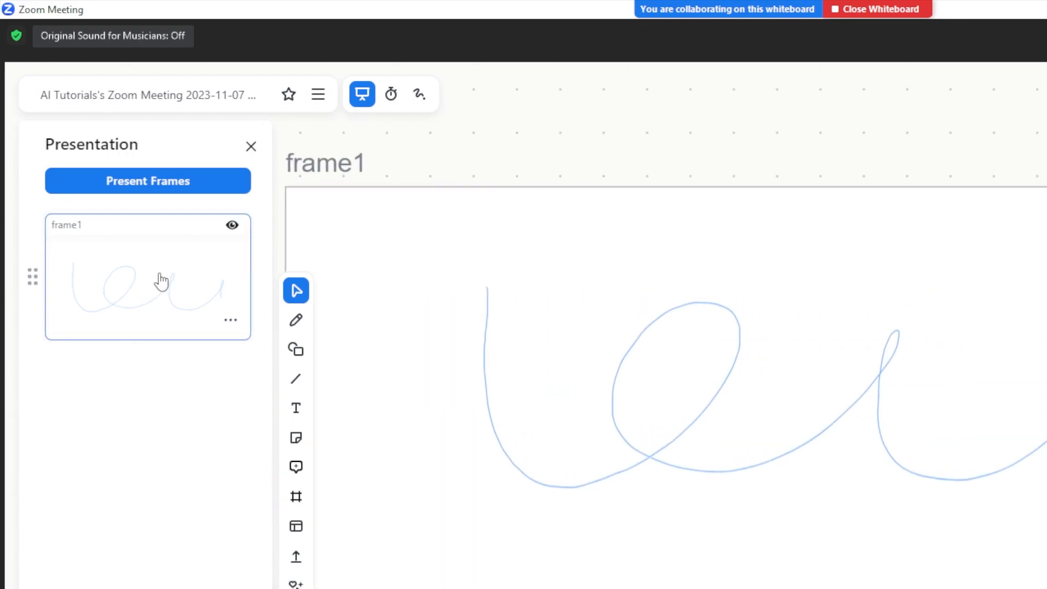
{"action": "mouse_move", "coordinate": [700, 371]}
{"action": "left_mouse_down"}
{"action": "mouse_move", "coordinate": [502, 297]}
{"action": "mouse_move", "coordinate": [596, 264]}
{"action": "mouse_move", "coordinate": [500, 281]}
{"action": "mouse_move", "coordinate": [560, 287]}
{"action": "mouse_move", "coordinate": [556, 307]}
{"action": "left_mouse_up"}
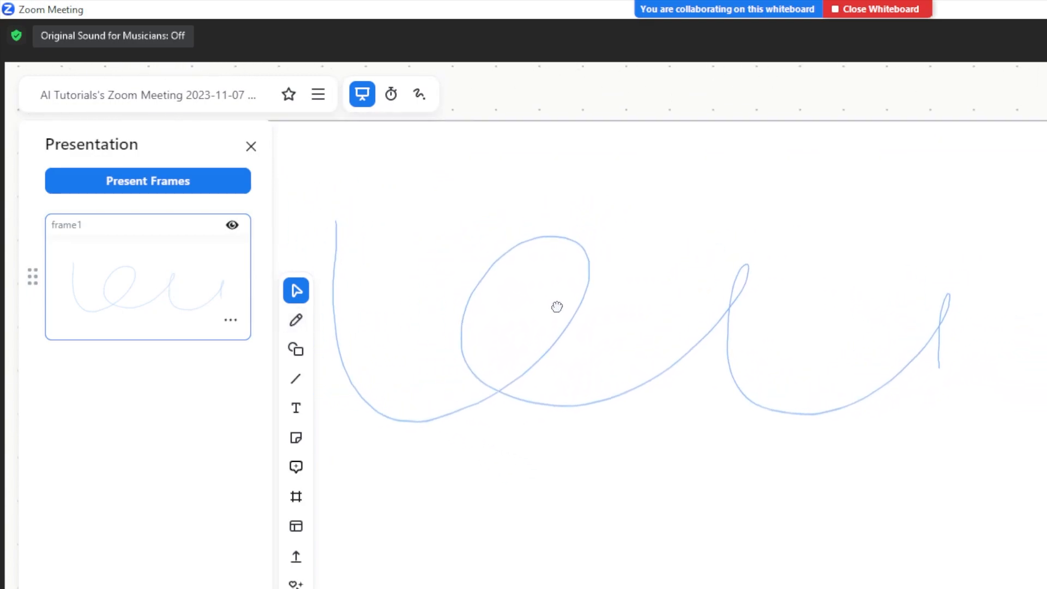
Step: Draw another freehand light blue stroke in frame1 and place a purple sticky note under the drawing
{"action": "left_click", "coordinate": [296, 320]}
{"action": "mouse_move", "coordinate": [461, 310]}
{"action": "left_mouse_down"}
{"action": "mouse_move", "coordinate": [747, 463]}
{"action": "mouse_move", "coordinate": [753, 517]}
{"action": "left_mouse_up"}
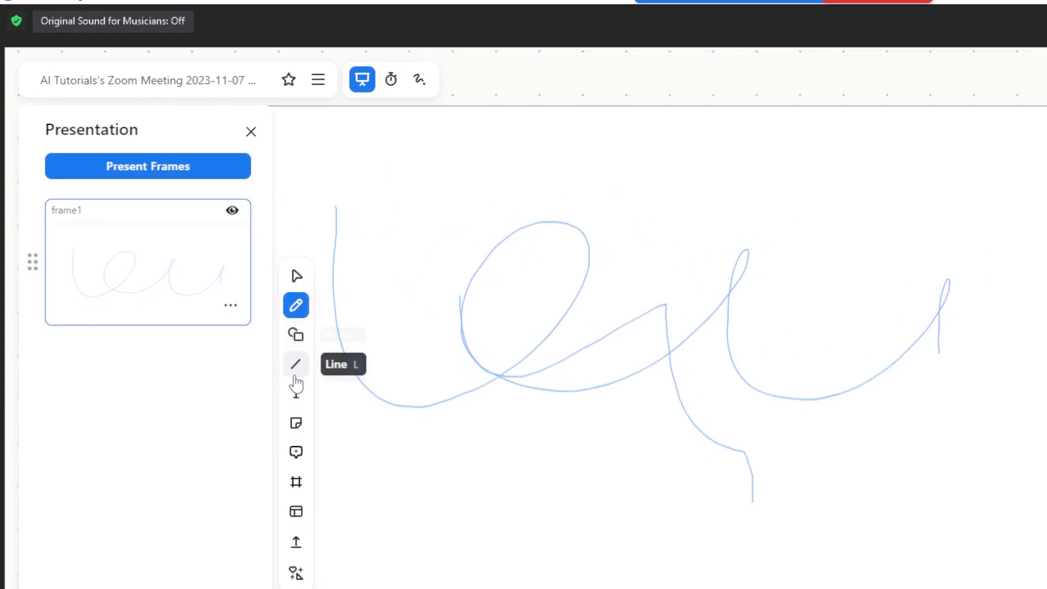
{"action": "left_click", "coordinate": [296, 427]}
{"action": "left_click", "coordinate": [348, 468]}
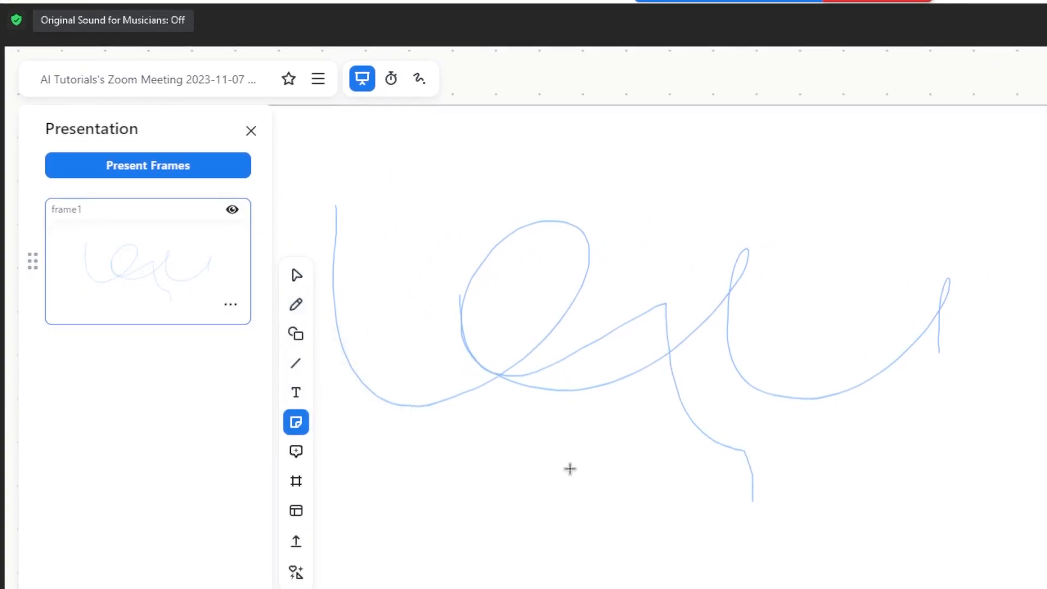
{"action": "left_click", "coordinate": [568, 470]}
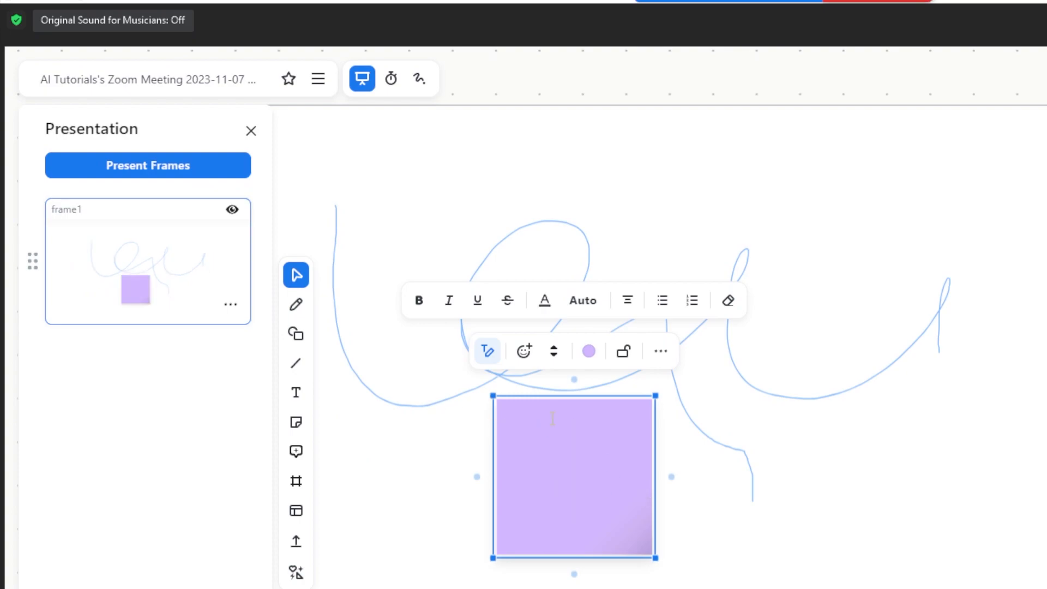
Step: Write "Plan 1" on the purple sticky note and move it above the drawing, near frame1's upper edge
{"action": "type", "text": "Plan 1"}
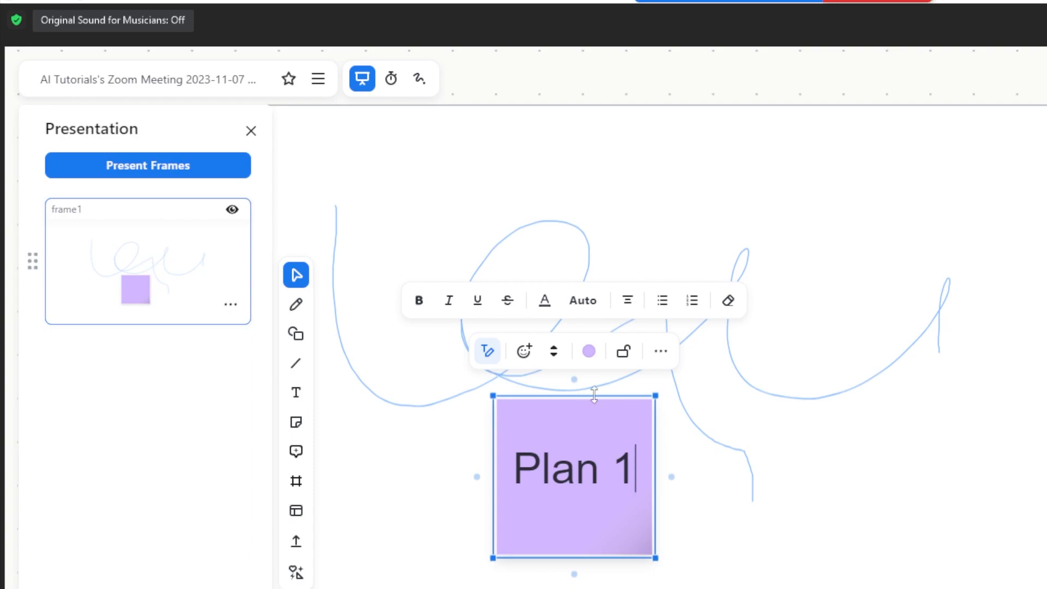
{"action": "left_click_drag", "start_coordinate": [590, 403], "coordinate": [677, 142]}
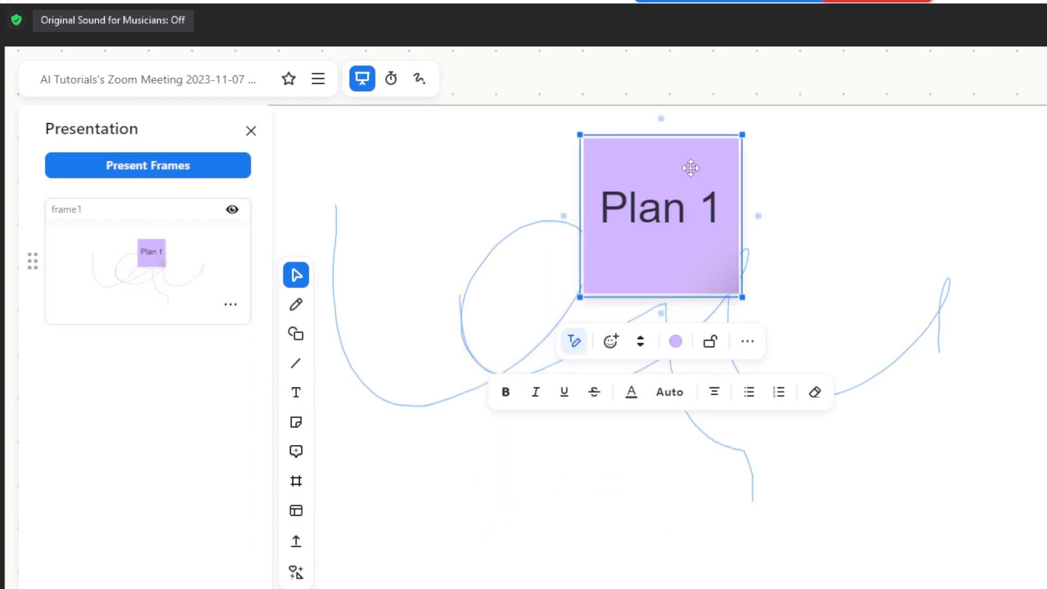
Step: Present the whiteboard frames starting with frame1, and stop presenting
{"action": "left_click", "coordinate": [113, 168]}
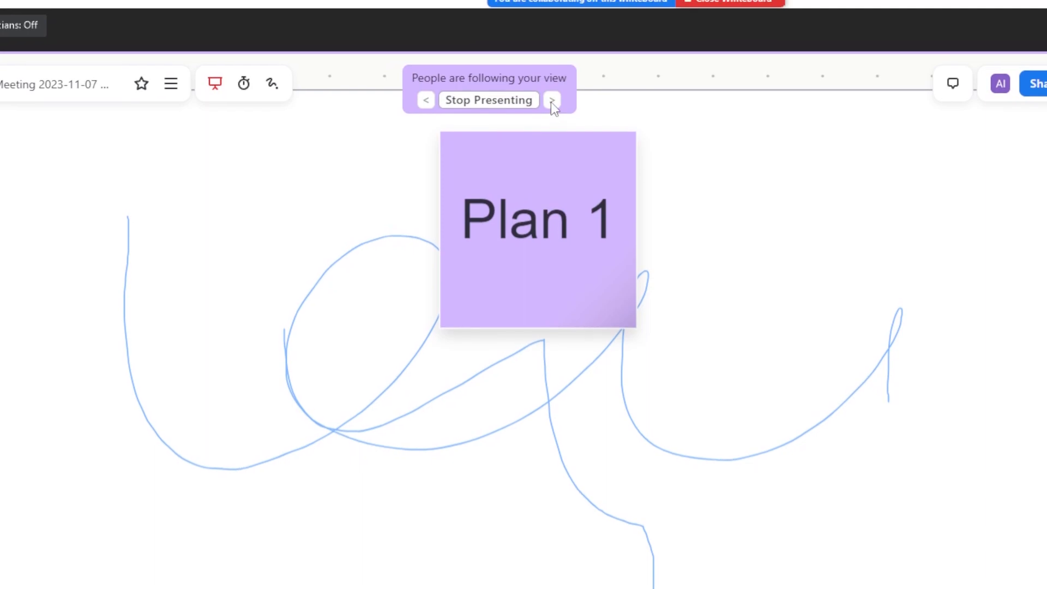
{"action": "left_click", "coordinate": [498, 105]}
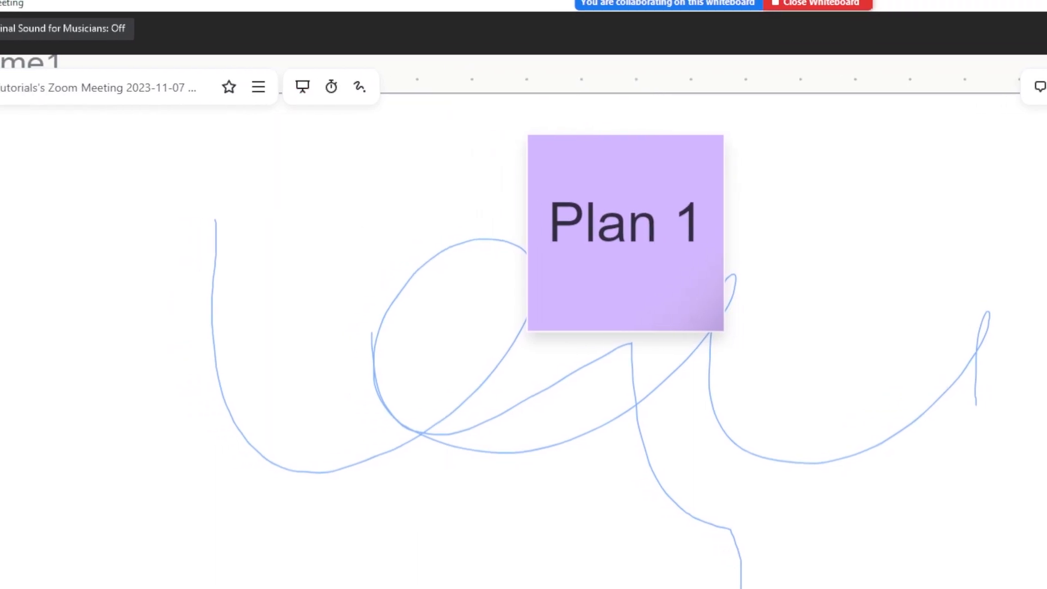
Step: Start the whiteboard timer with a five-minute countdown and stop it
{"action": "left_click_drag", "start_coordinate": [338, 449], "coordinate": [753, 405]}
{"action": "scroll", "coordinate": [745, 405], "scroll_direction": "down", "scroll_amount": 5}
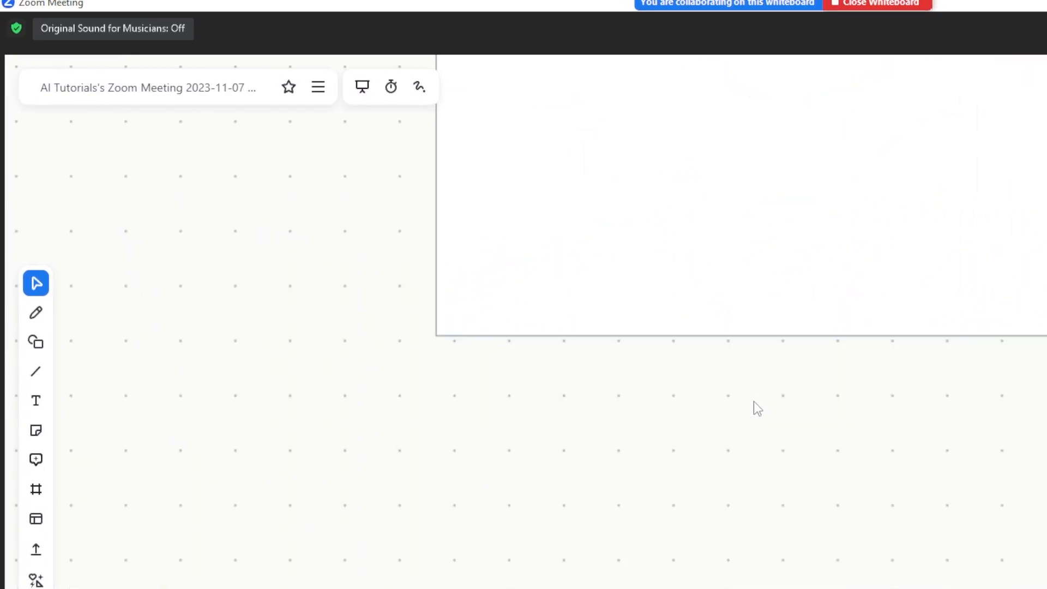
{"action": "scroll", "coordinate": [737, 406], "scroll_direction": "up", "scroll_amount": 6}
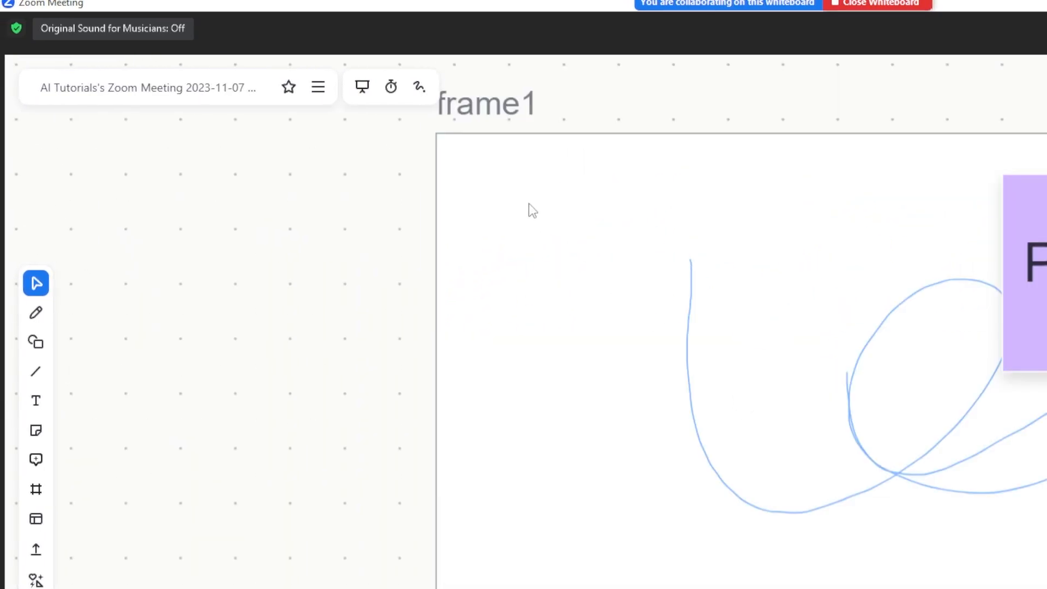
{"action": "left_click", "coordinate": [395, 94]}
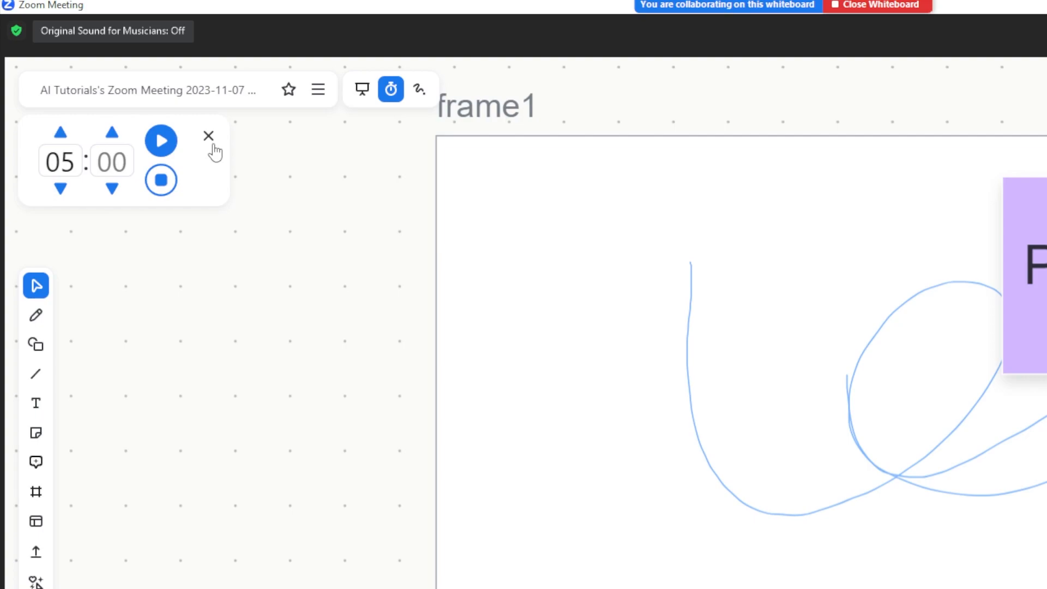
{"action": "left_click", "coordinate": [161, 142]}
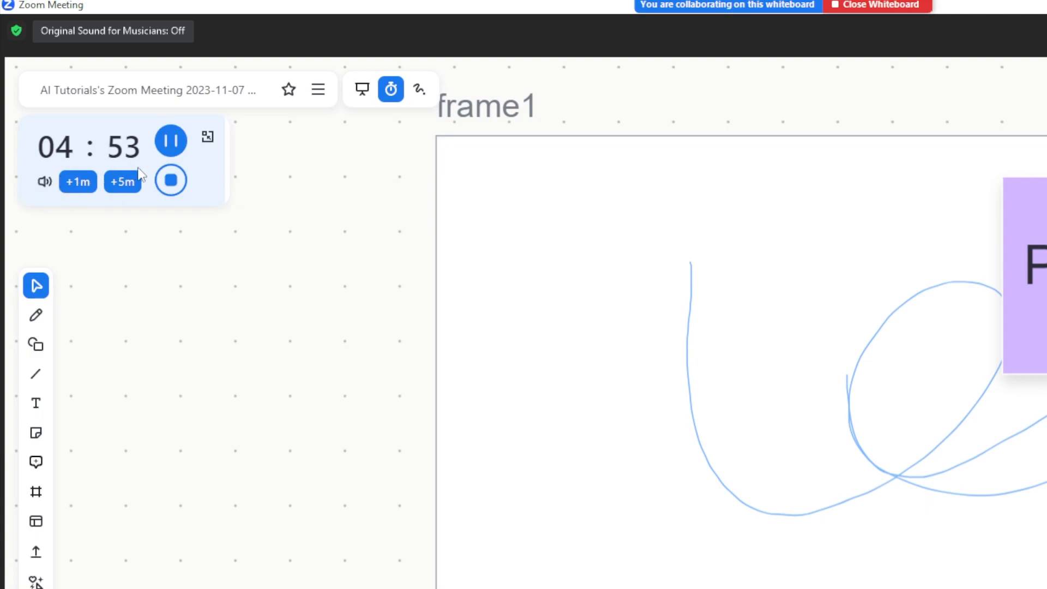
{"action": "left_click", "coordinate": [178, 189]}
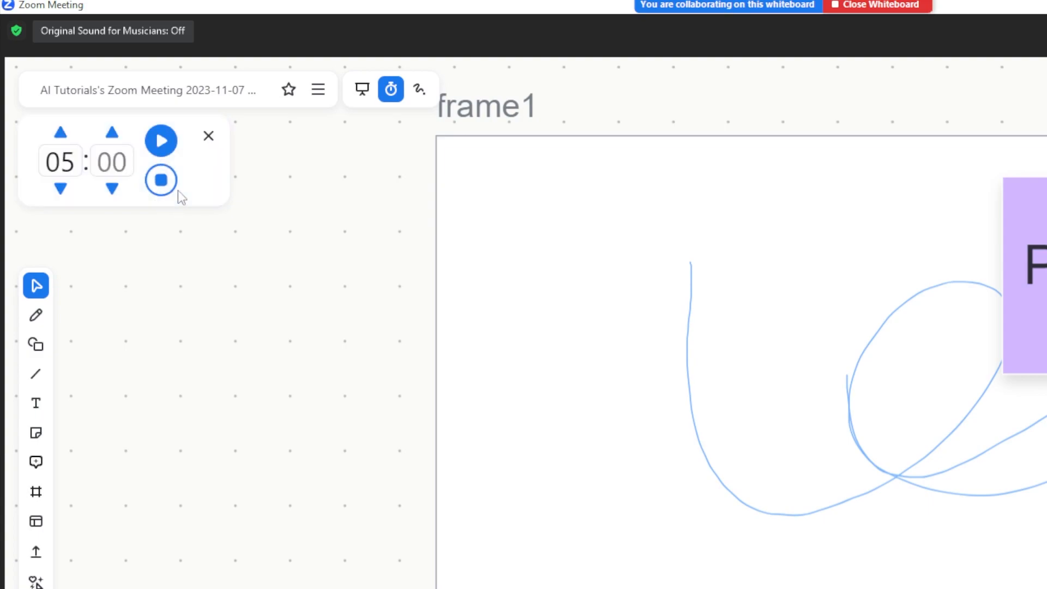
Step: Turn on the laser pen and set its colour to red
{"action": "left_click_drag", "start_coordinate": [800, 418], "coordinate": [485, 360]}
{"action": "left_click", "coordinate": [419, 89]}
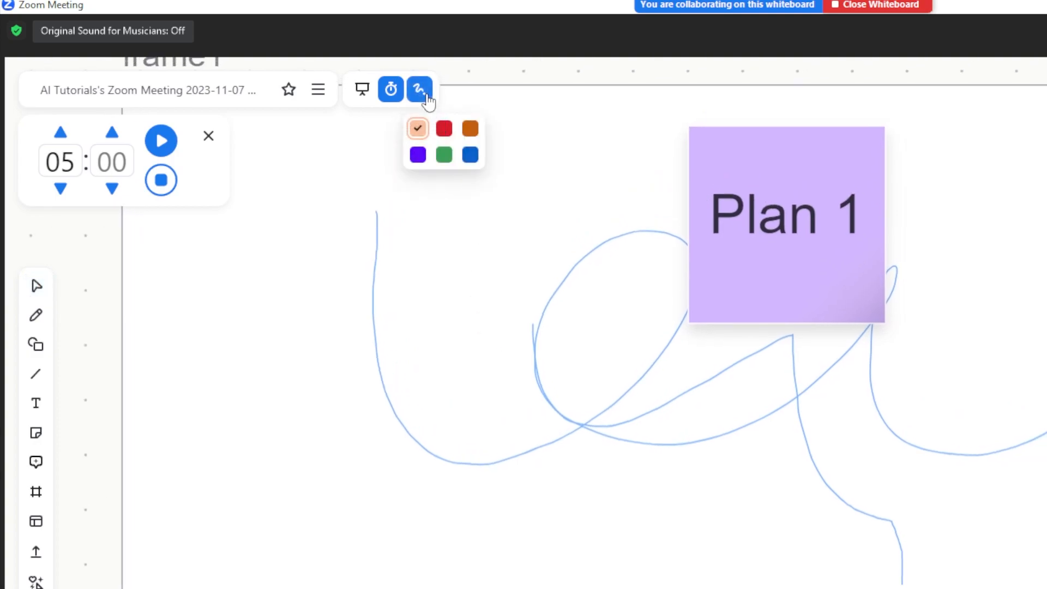
{"action": "left_click", "coordinate": [444, 129]}
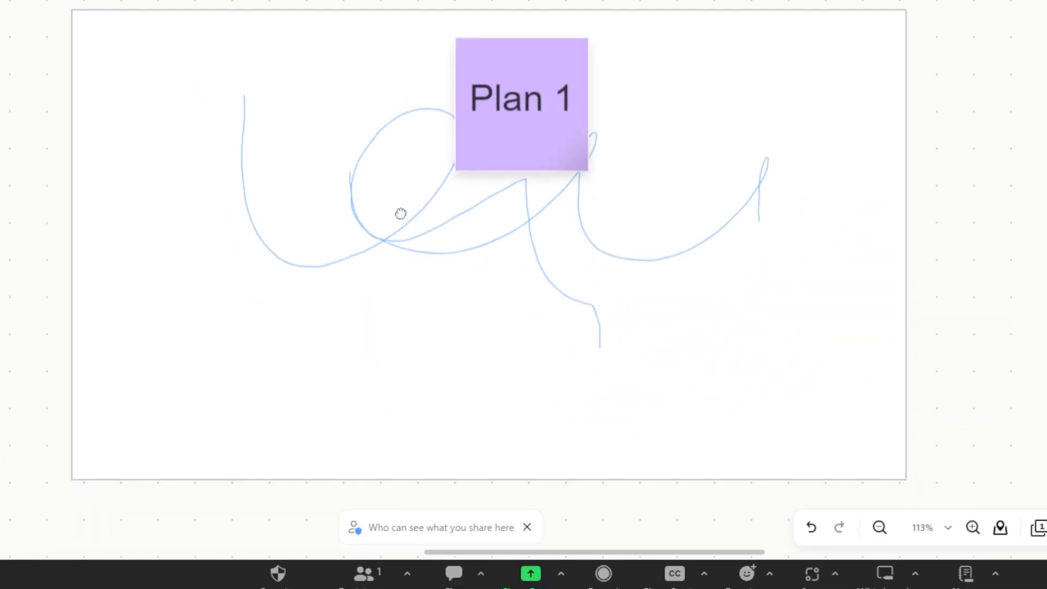
Step: Zoom the whiteboard out far enough to view the sticky note group and frame1 together
{"action": "left_click_drag", "start_coordinate": [401, 213], "coordinate": [289, 226]}
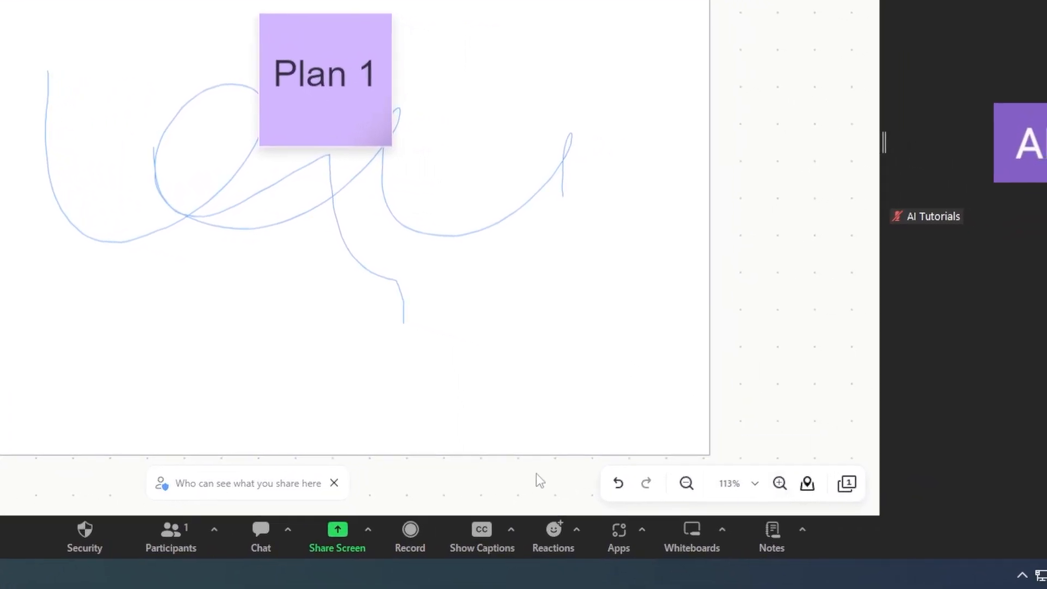
{"action": "left_click", "coordinate": [678, 484]}
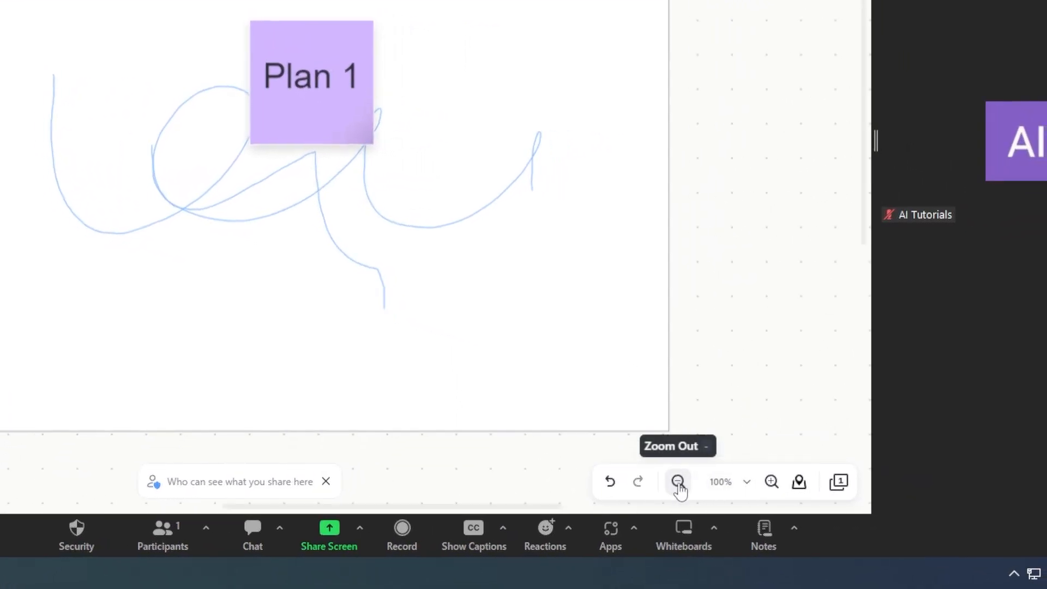
{"action": "left_click", "coordinate": [679, 483]}
{"action": "left_click", "coordinate": [679, 483]}
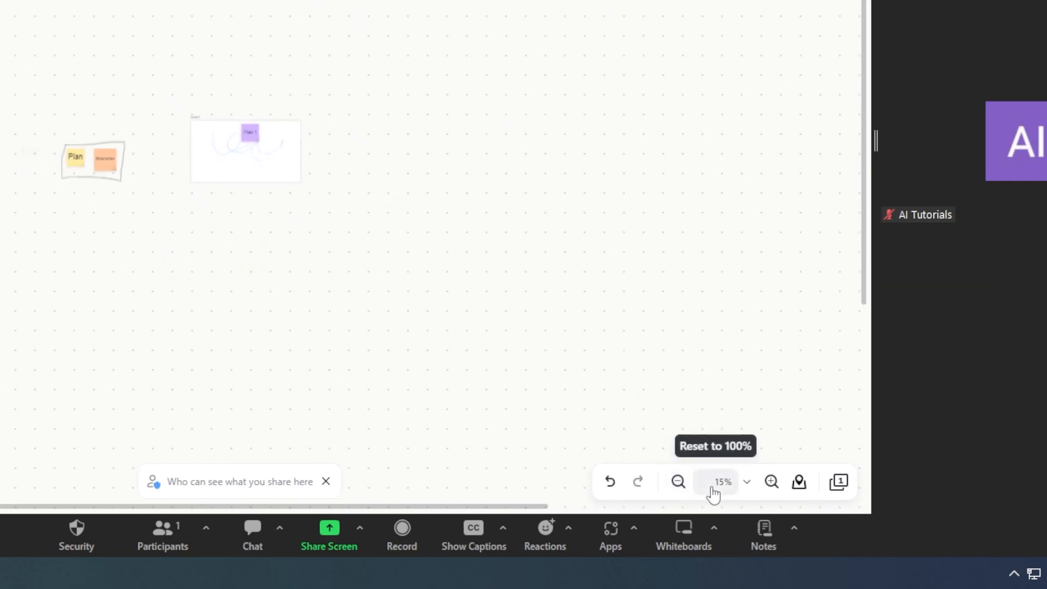
{"action": "left_click_drag", "start_coordinate": [148, 312], "coordinate": [380, 327]}
{"action": "scroll", "coordinate": [409, 245], "scroll_direction": "up", "scroll_amount": 3}
{"action": "scroll", "coordinate": [401, 244], "scroll_direction": "up", "scroll_amount": 4}
{"action": "left_click_drag", "start_coordinate": [347, 234], "coordinate": [448, 338]}
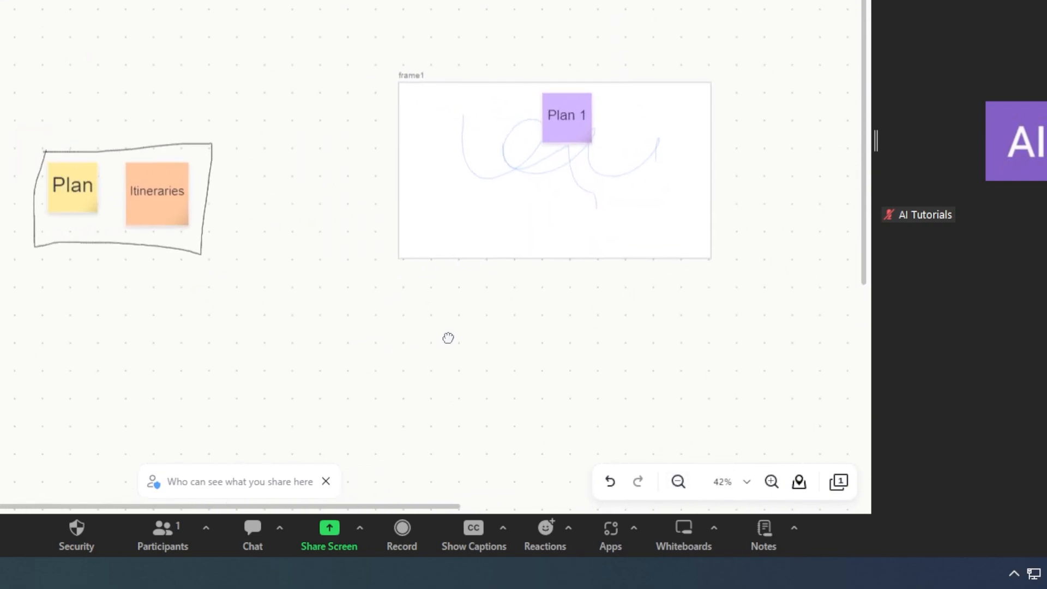
Step: Zoom the whiteboard to 75% and open the mini map to examine the board's layout
{"action": "left_click", "coordinate": [678, 481]}
{"action": "left_click", "coordinate": [770, 482]}
{"action": "left_click", "coordinate": [771, 482]}
{"action": "left_click_drag", "start_coordinate": [715, 409], "coordinate": [610, 356]}
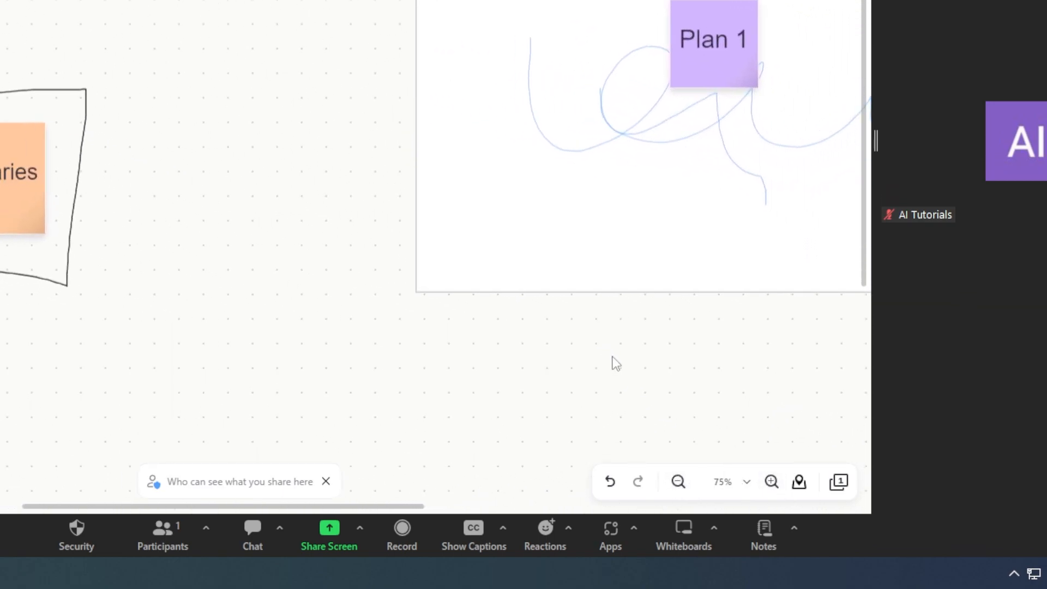
{"action": "left_click", "coordinate": [801, 483]}
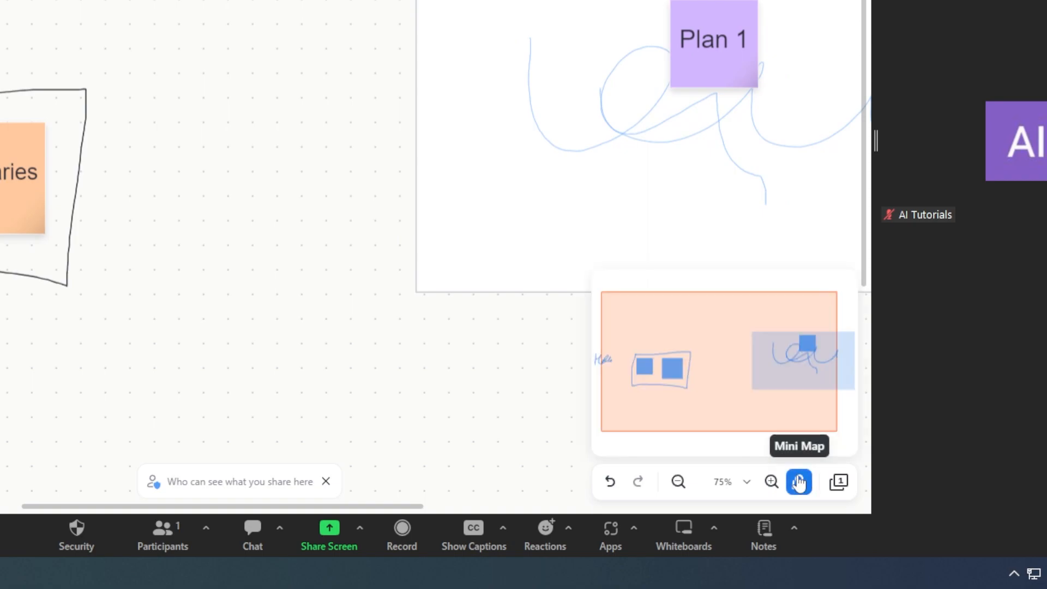
{"action": "mouse_move", "coordinate": [712, 346]}
{"action": "left_mouse_down"}
{"action": "mouse_move", "coordinate": [689, 346]}
{"action": "mouse_move", "coordinate": [673, 367]}
{"action": "mouse_move", "coordinate": [768, 373]}
{"action": "mouse_move", "coordinate": [773, 336]}
{"action": "mouse_move", "coordinate": [711, 334]}
{"action": "mouse_move", "coordinate": [685, 374]}
{"action": "mouse_move", "coordinate": [745, 365]}
{"action": "mouse_move", "coordinate": [745, 343]}
{"action": "mouse_move", "coordinate": [620, 338]}
{"action": "mouse_move", "coordinate": [600, 355]}
{"action": "mouse_move", "coordinate": [752, 343]}
{"action": "mouse_move", "coordinate": [720, 345]}
{"action": "left_mouse_up"}
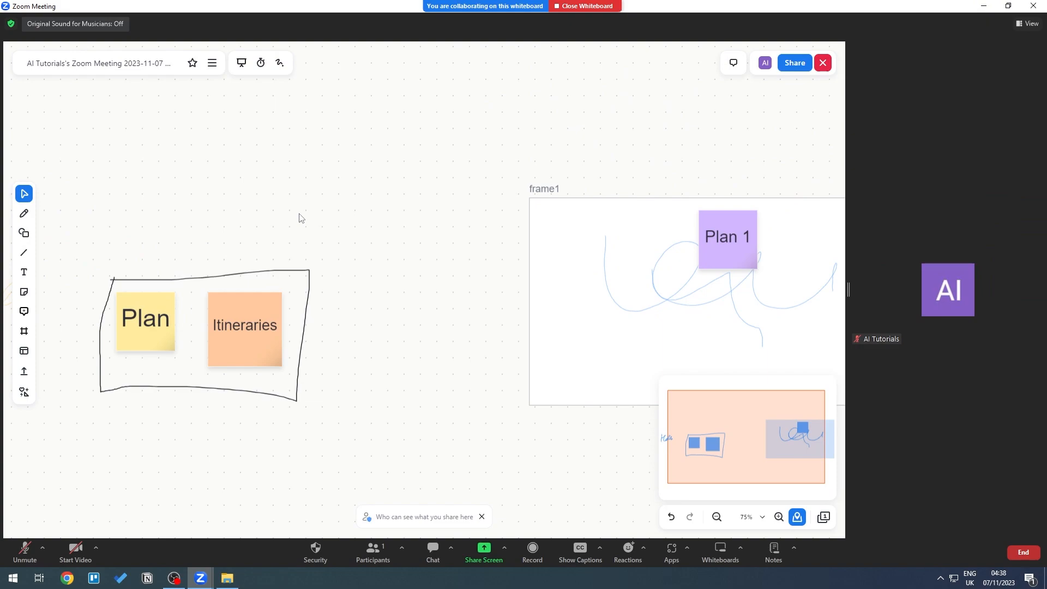
Step: Close the shared whiteboard and end the meeting for all participants
{"action": "left_click", "coordinate": [825, 66]}
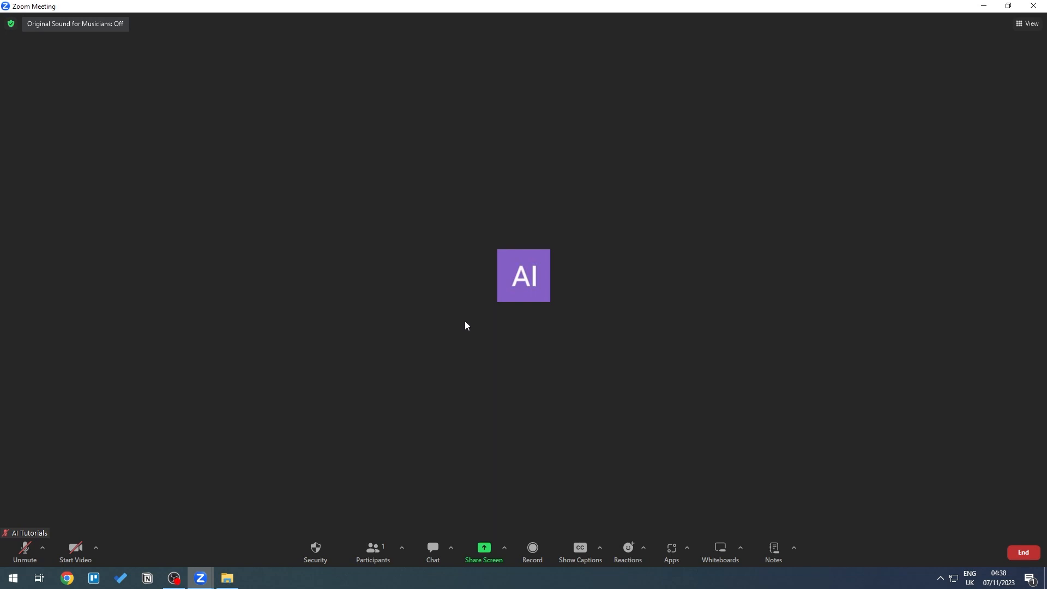
{"action": "left_click", "coordinate": [1022, 551]}
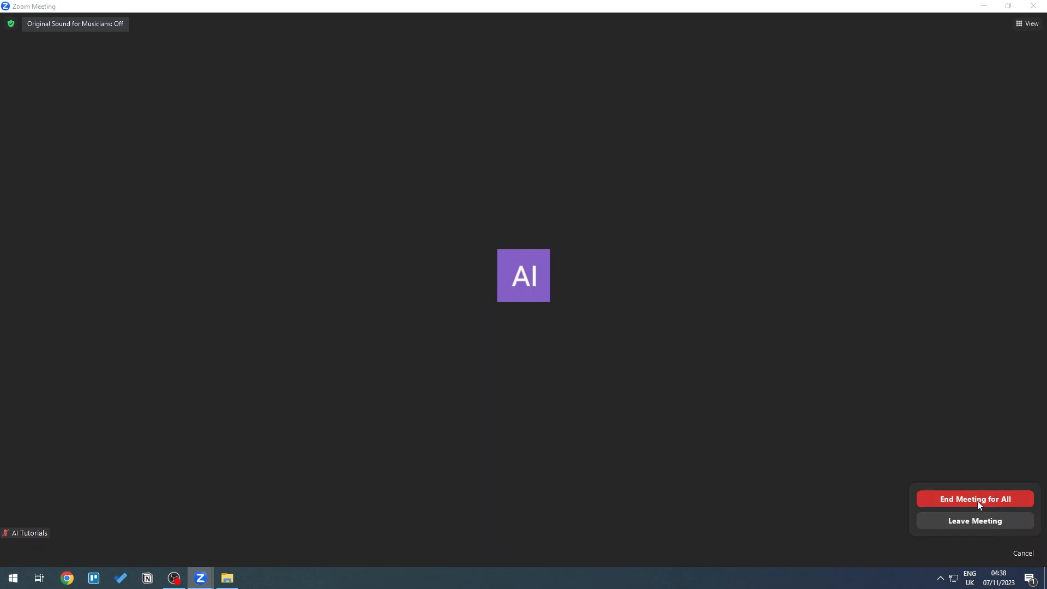
{"action": "left_click", "coordinate": [977, 501]}
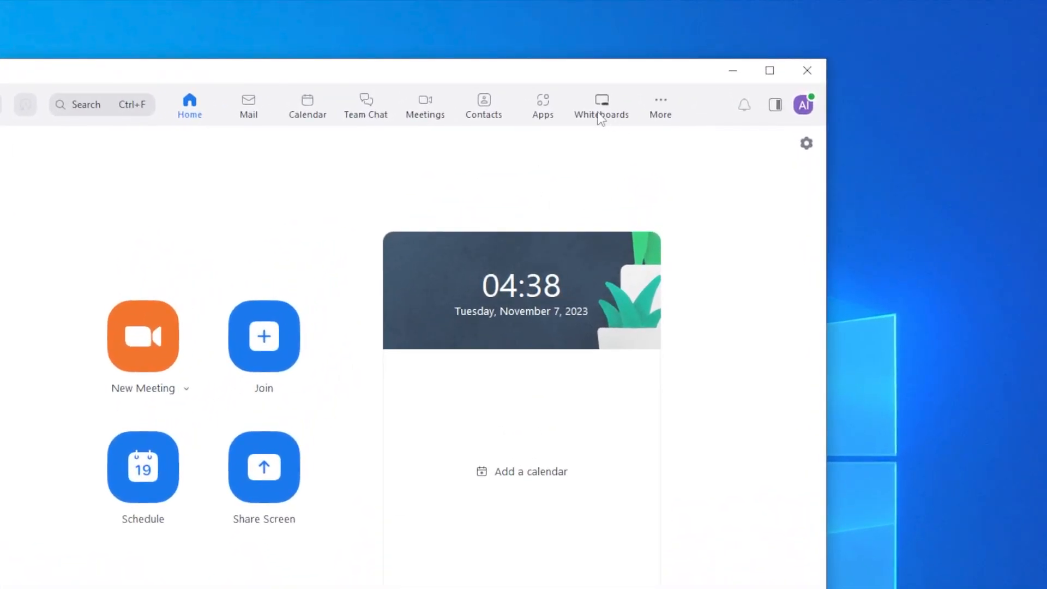
Step: Open the whiteboards library and look through all whiteboards and the recent ones for the meeting's whiteboard
{"action": "left_click", "coordinate": [643, 73]}
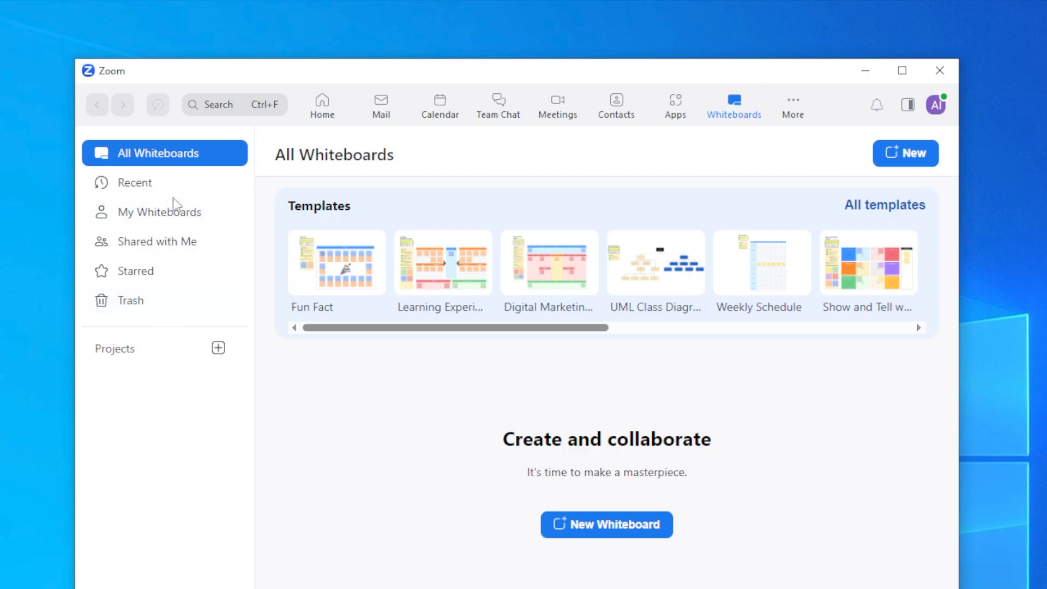
{"action": "left_click", "coordinate": [179, 159]}
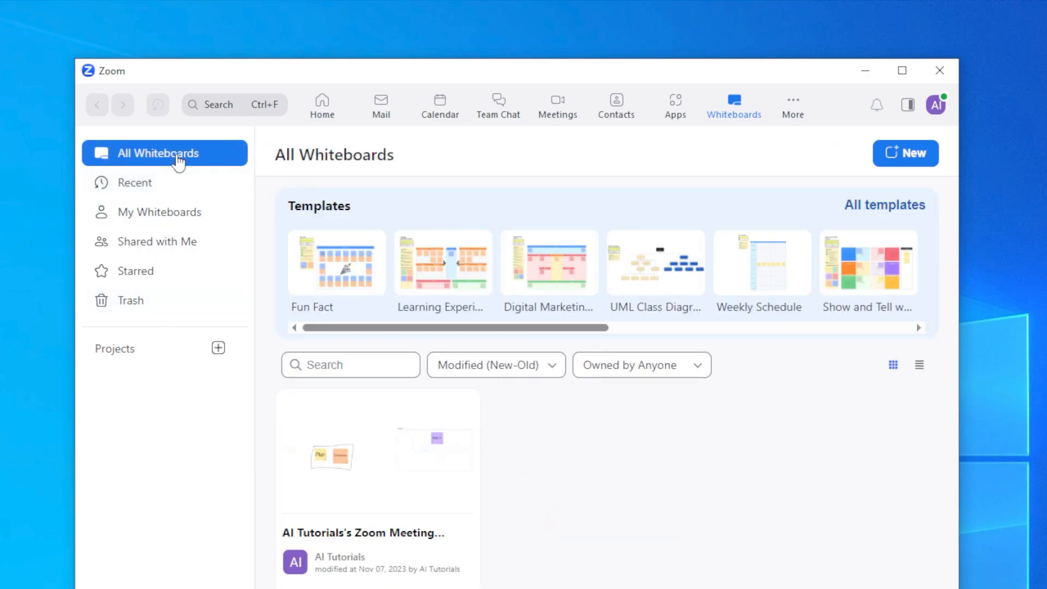
{"action": "left_click", "coordinate": [174, 191]}
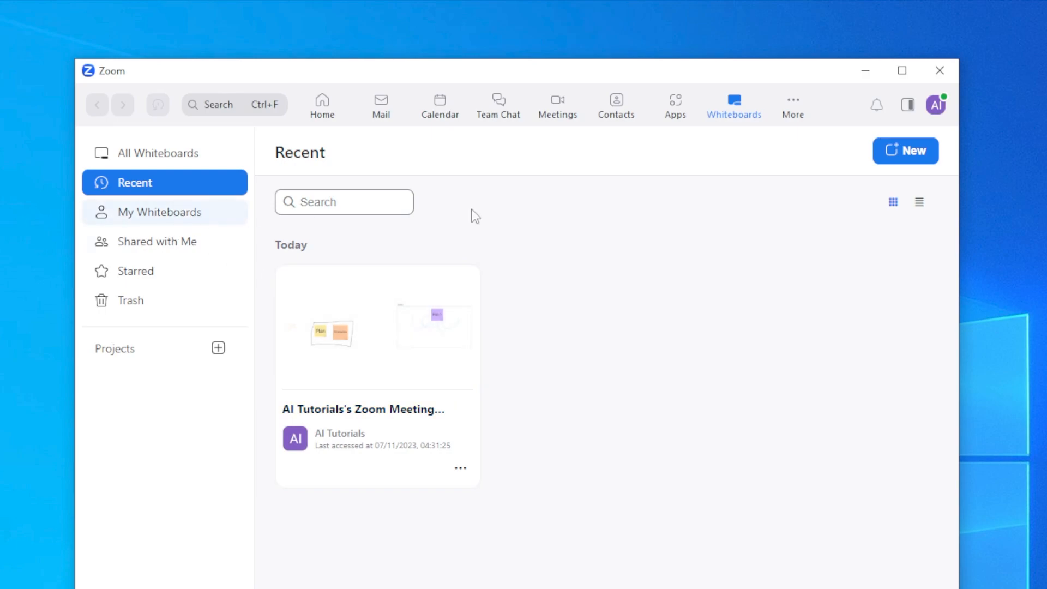
Step: Create a new whiteboard from the Weekly Schedule template in the Friends and Family category
{"action": "left_click", "coordinate": [933, 156]}
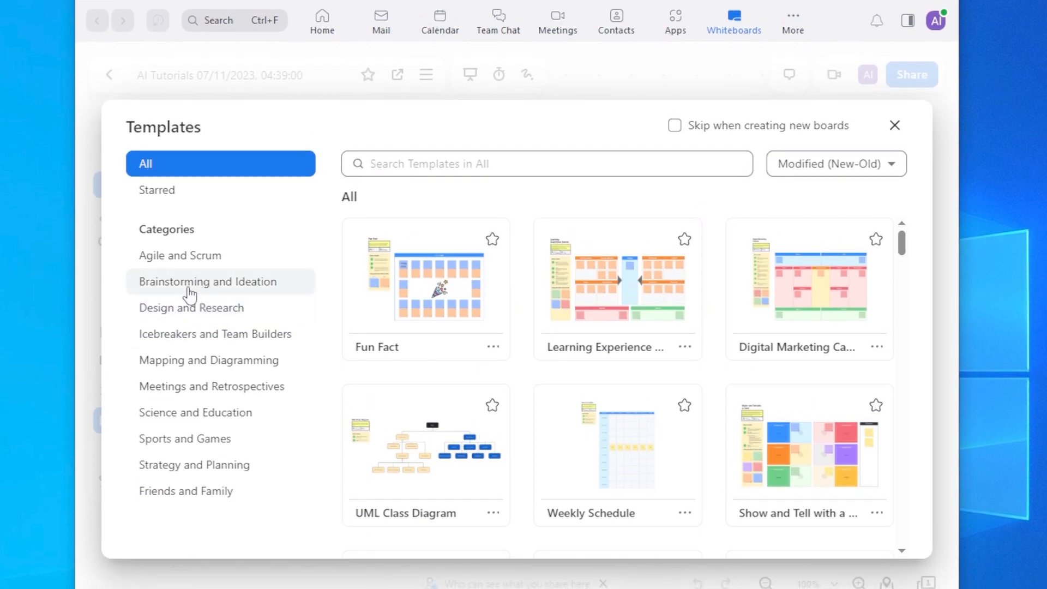
{"action": "left_click", "coordinate": [218, 337]}
{"action": "left_click", "coordinate": [189, 439]}
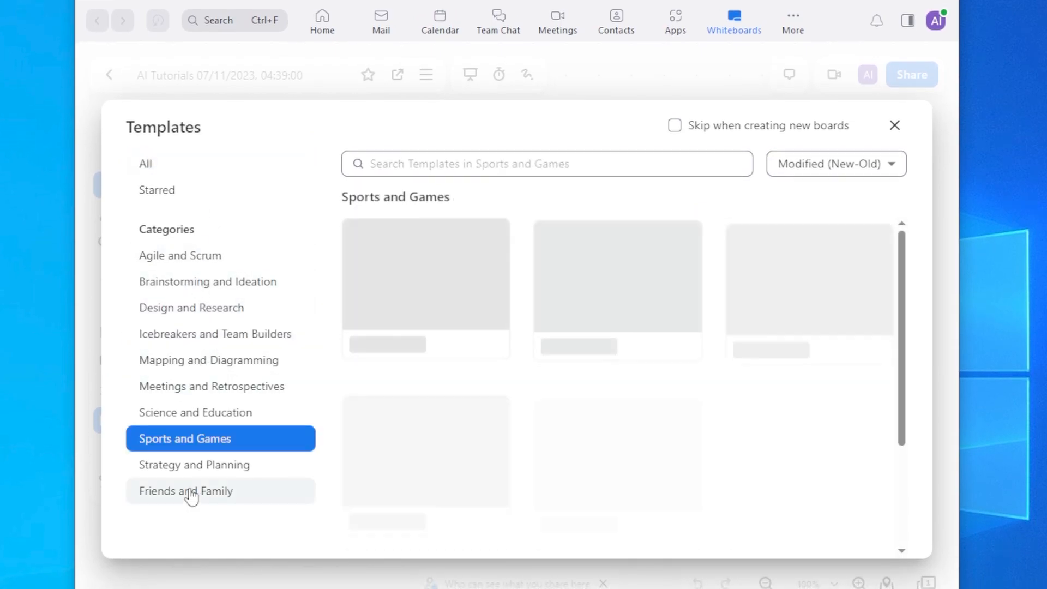
{"action": "left_click", "coordinate": [191, 494]}
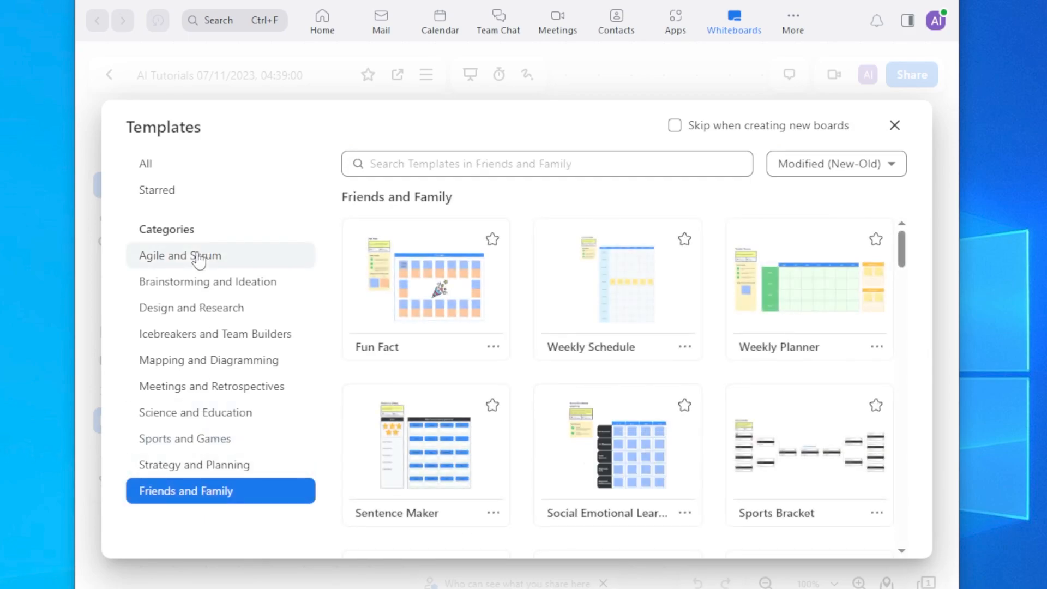
{"action": "left_click", "coordinate": [644, 311]}
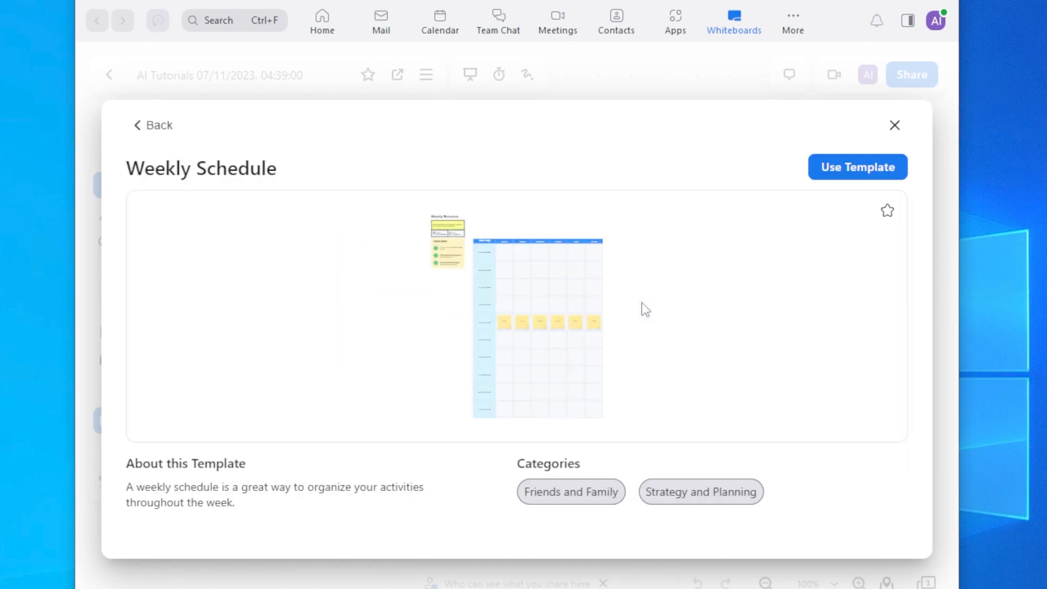
{"action": "left_click", "coordinate": [841, 176]}
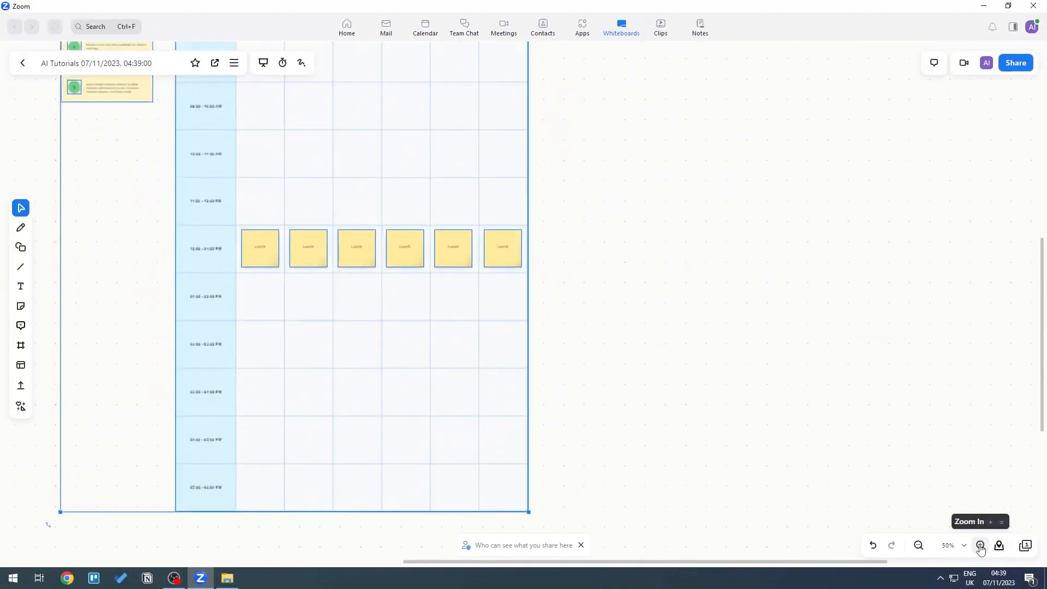
Step: Zoom the new whiteboard to 75% and examine the weekly schedule's time slots, weekdays, lunch notes and instructions
{"action": "left_click", "coordinate": [981, 545]}
{"action": "left_click_drag", "start_coordinate": [635, 295], "coordinate": [732, 469]}
{"action": "left_click_drag", "start_coordinate": [679, 246], "coordinate": [644, 181]}
{"action": "left_click_drag", "start_coordinate": [757, 429], "coordinate": [760, 90]}
{"action": "left_click_drag", "start_coordinate": [774, 142], "coordinate": [897, 481]}
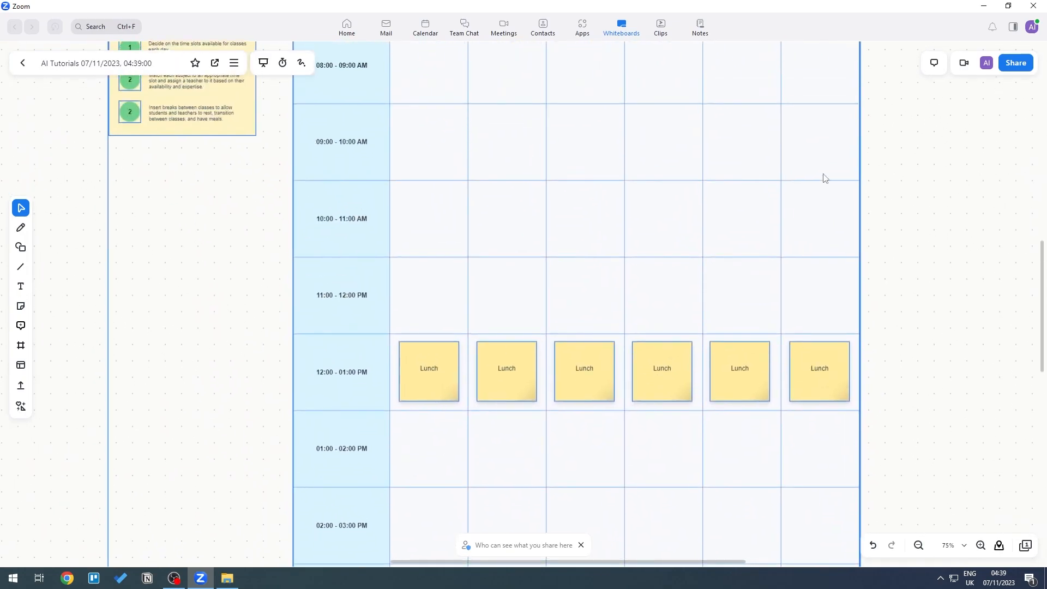
{"action": "left_click_drag", "start_coordinate": [825, 182], "coordinate": [730, 322]}
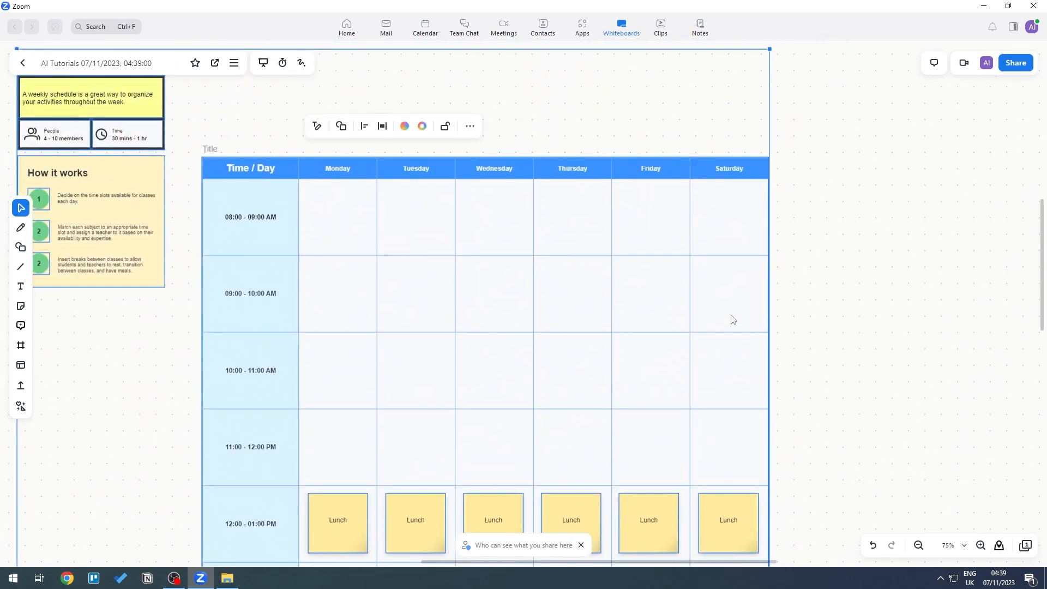